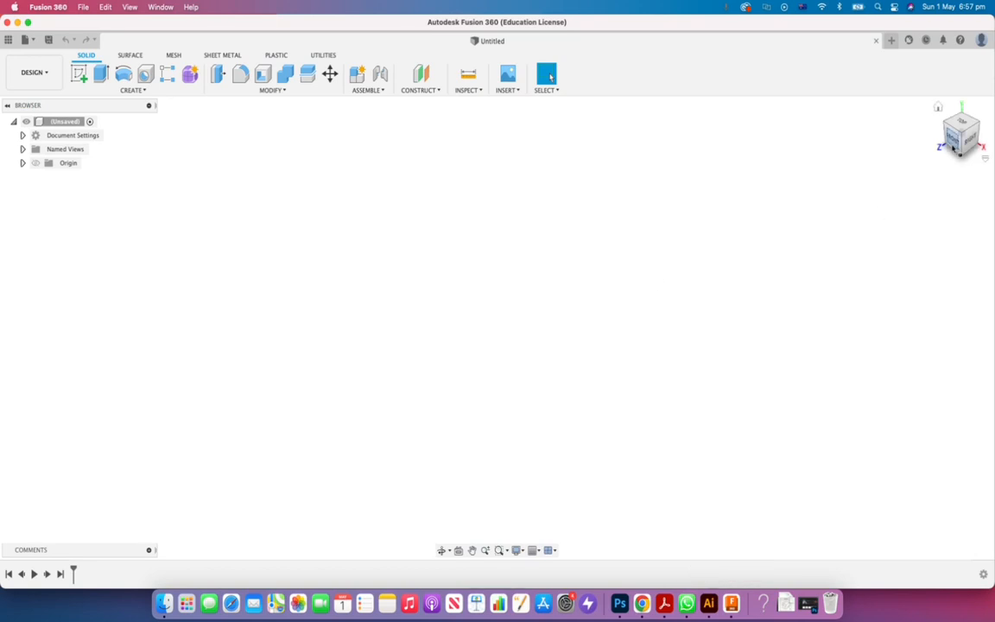
Start a new sketch on the front plane.
{"action": "left_click", "coordinate": [953, 145]}
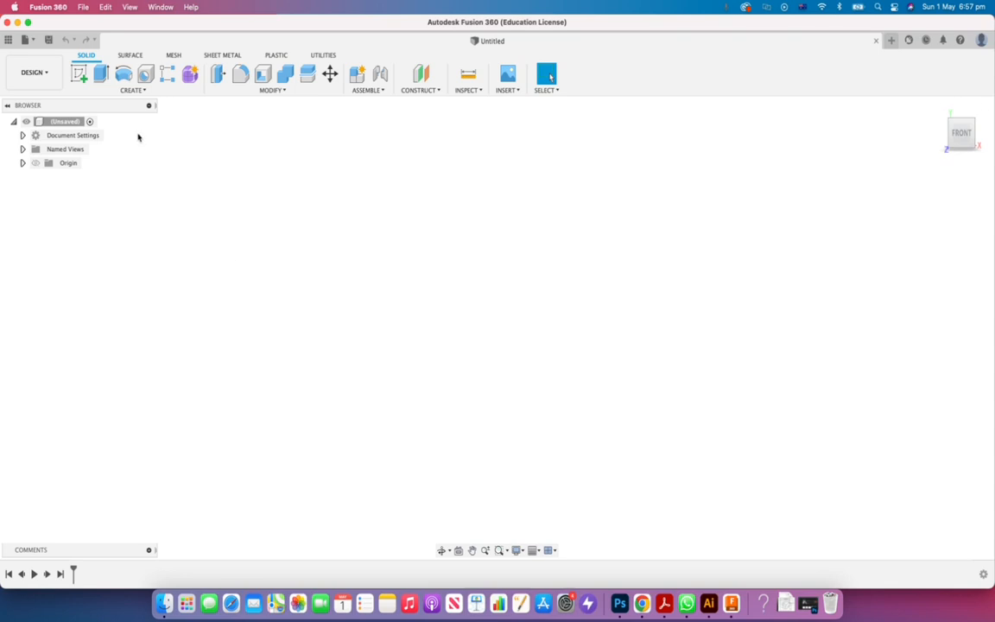
{"action": "left_click", "coordinate": [76, 72]}
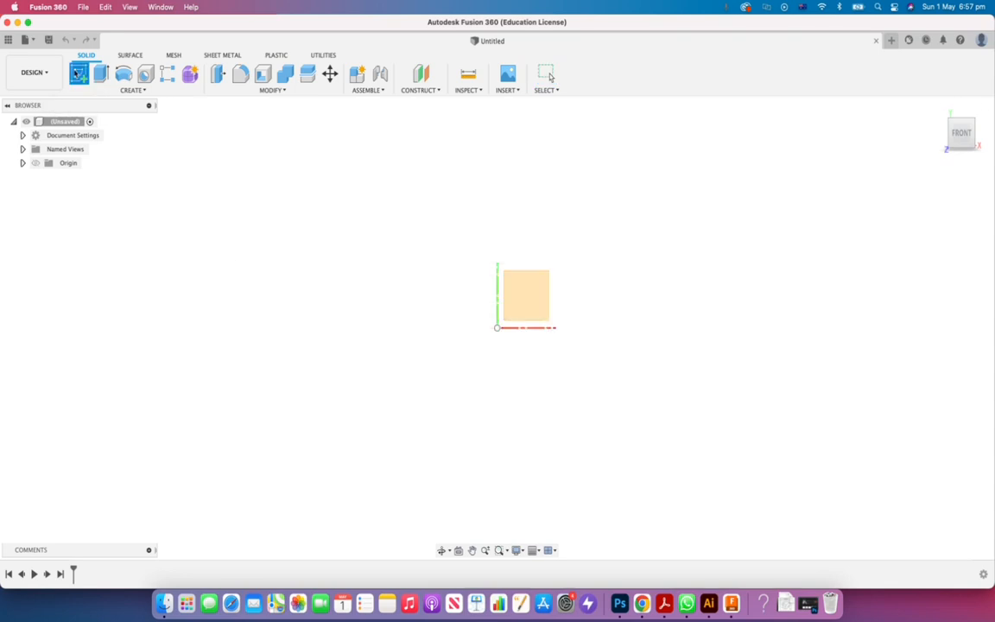
{"action": "left_click", "coordinate": [471, 550]}
{"action": "left_click_drag", "start_coordinate": [528, 335], "coordinate": [369, 434]}
{"action": "scroll", "coordinate": [393, 380], "scroll_direction": "up", "scroll_amount": 3}
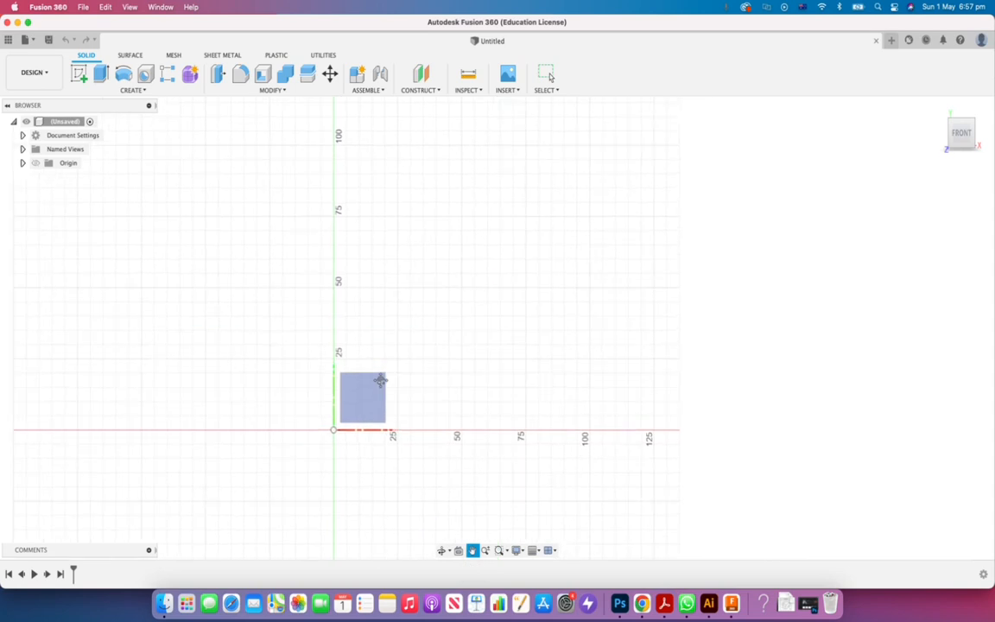
{"action": "left_click", "coordinate": [77, 74]}
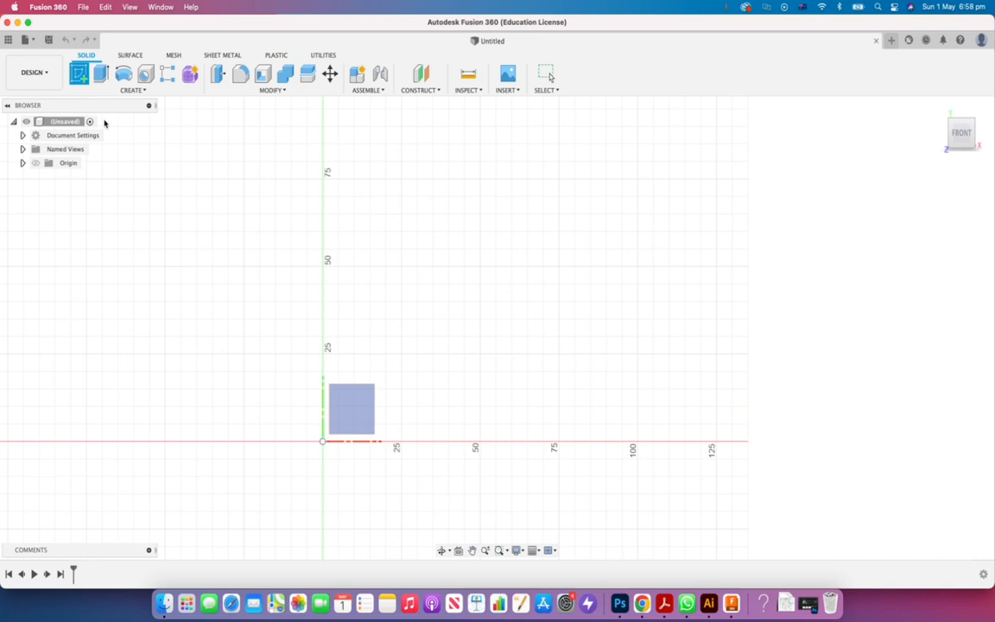
{"action": "left_click", "coordinate": [79, 78]}
{"action": "left_click", "coordinate": [132, 90]}
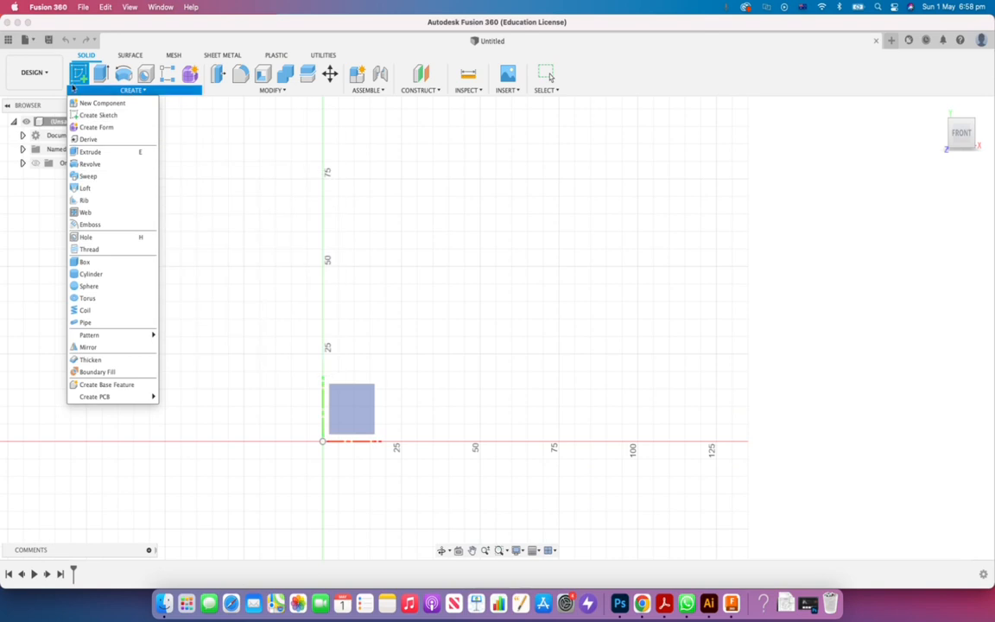
{"action": "left_click", "coordinate": [78, 75]}
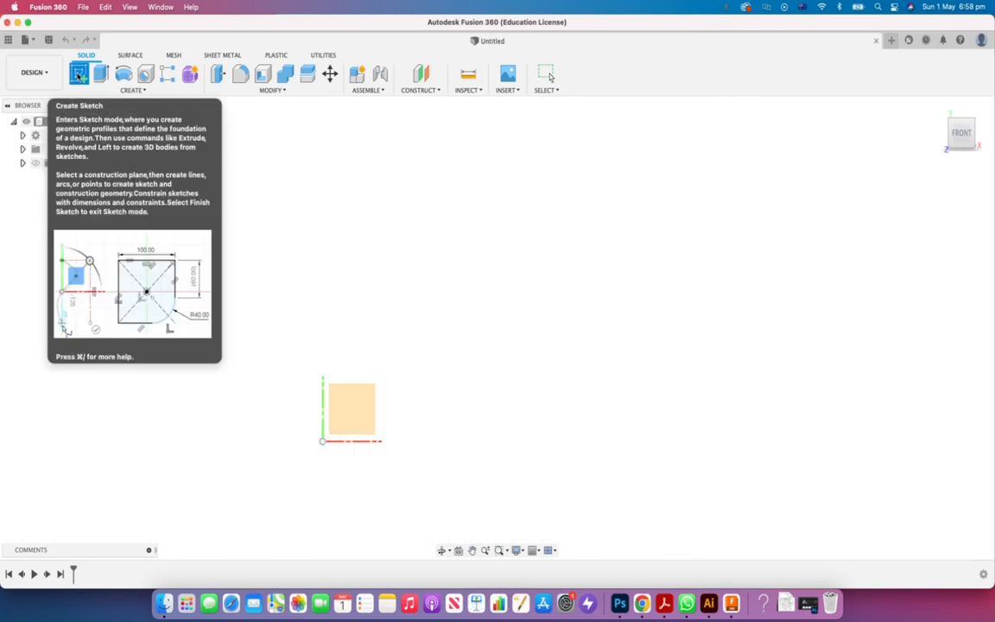
{"action": "left_click", "coordinate": [79, 75]}
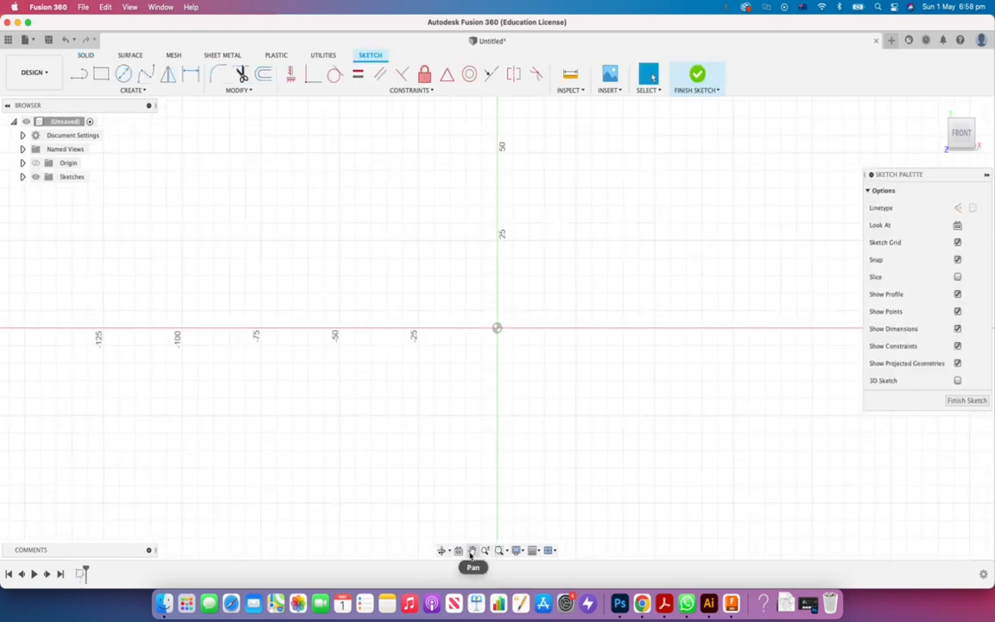
Sketch lines from the origin: a vertical left edge about 65 mm high and a 75 mm top edge with a 25 mm wide, about 22 mm deep notch.
{"action": "left_click", "coordinate": [471, 550]}
{"action": "mouse_move", "coordinate": [534, 345]}
{"action": "left_mouse_down"}
{"action": "mouse_move", "coordinate": [497, 366]}
{"action": "mouse_move", "coordinate": [384, 476]}
{"action": "left_mouse_up"}
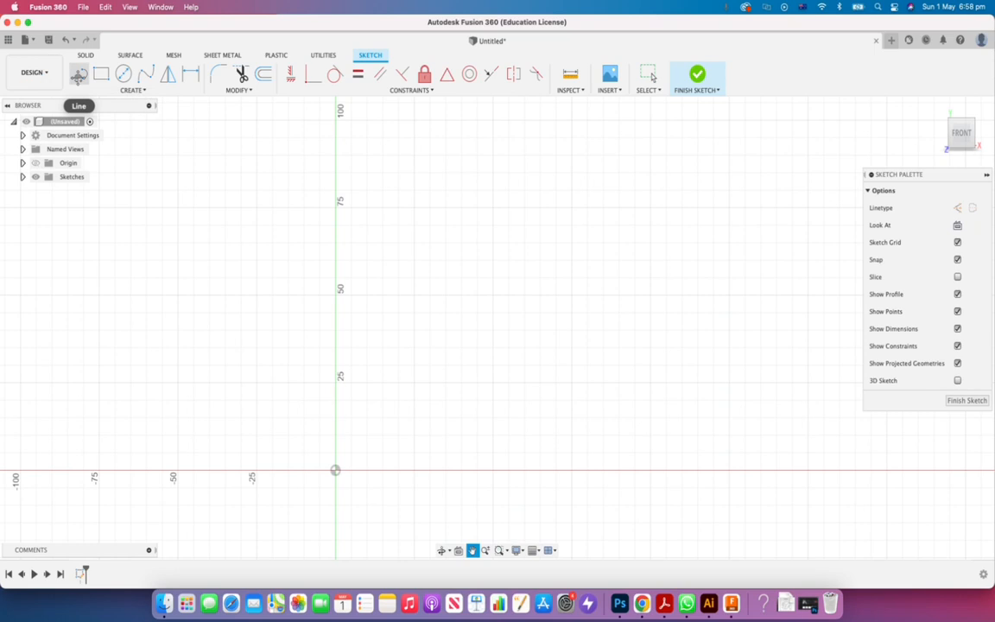
{"action": "left_click", "coordinate": [78, 75]}
{"action": "left_click", "coordinate": [335, 472]}
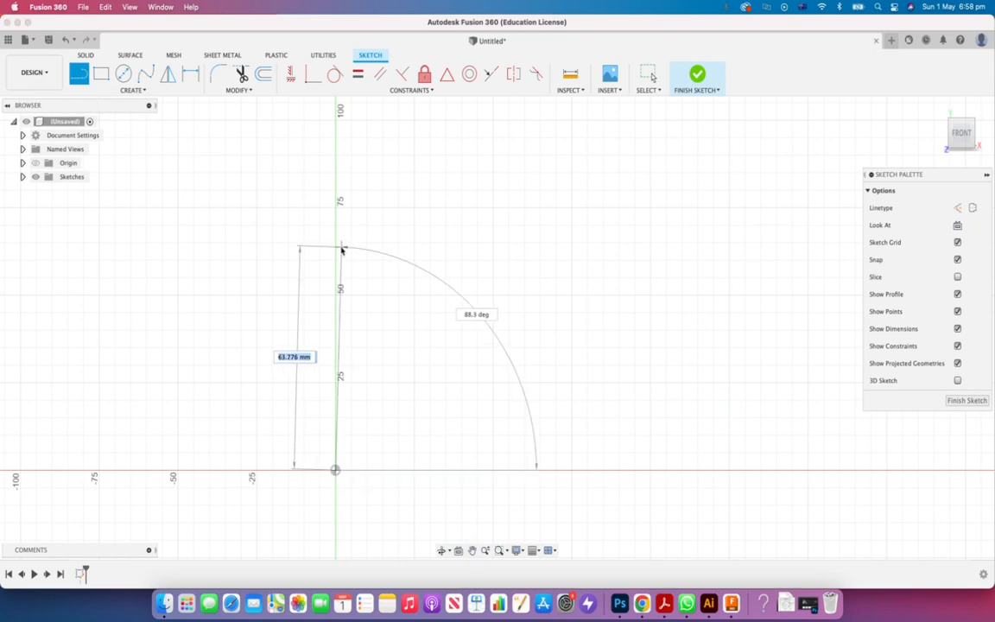
{"action": "left_click", "coordinate": [335, 241]}
{"action": "left_click", "coordinate": [414, 244]}
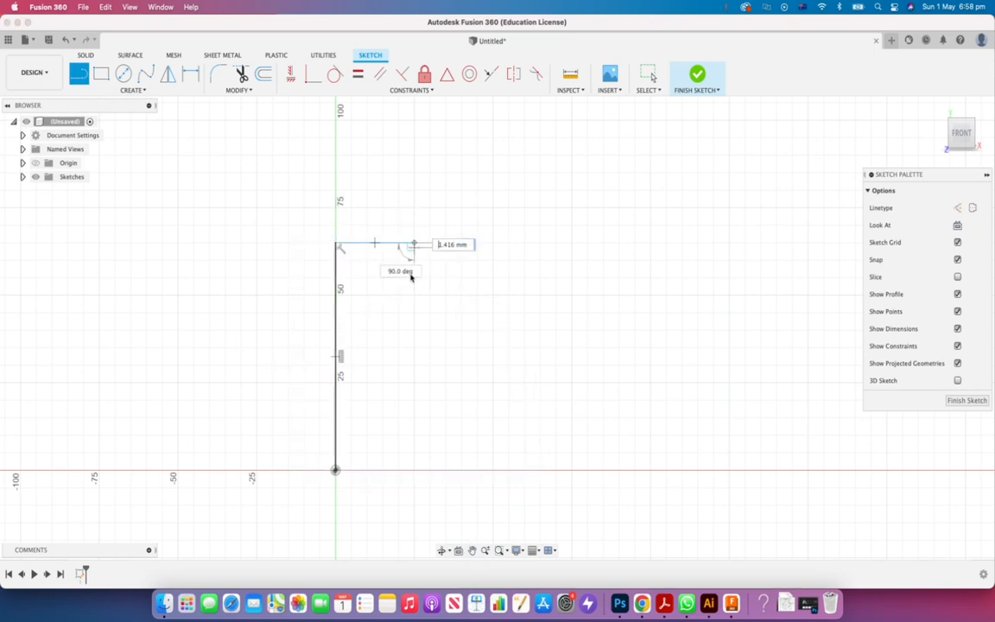
{"action": "left_click", "coordinate": [415, 317]}
{"action": "left_click", "coordinate": [492, 317]}
{"action": "left_click", "coordinate": [492, 243]}
{"action": "left_click", "coordinate": [571, 244]}
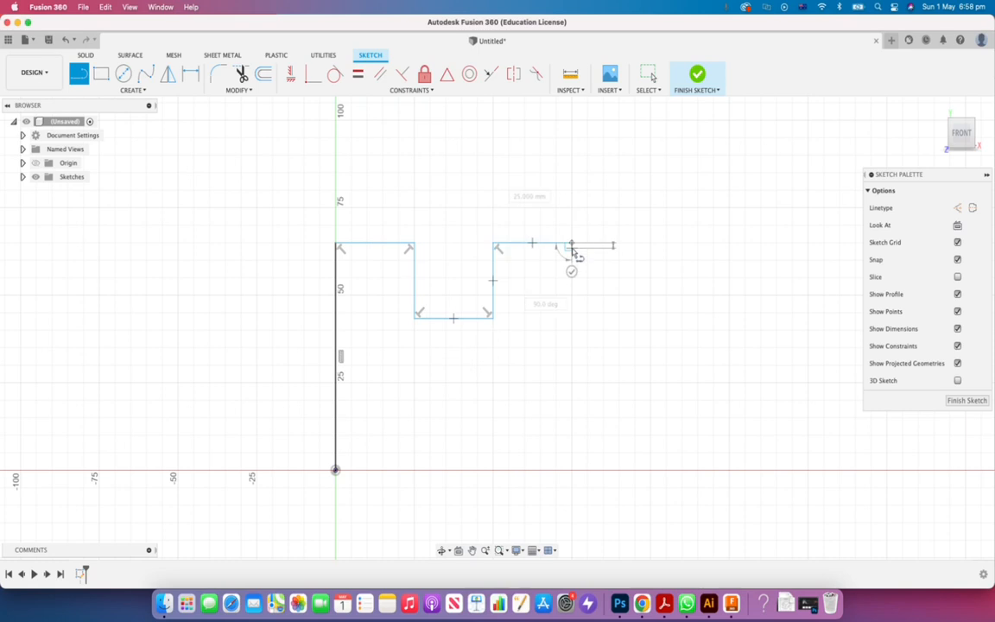
Close the profile with a sloping line, a short vertical right edge and a base about 114 mm long back to the origin.
{"action": "left_click", "coordinate": [696, 412]}
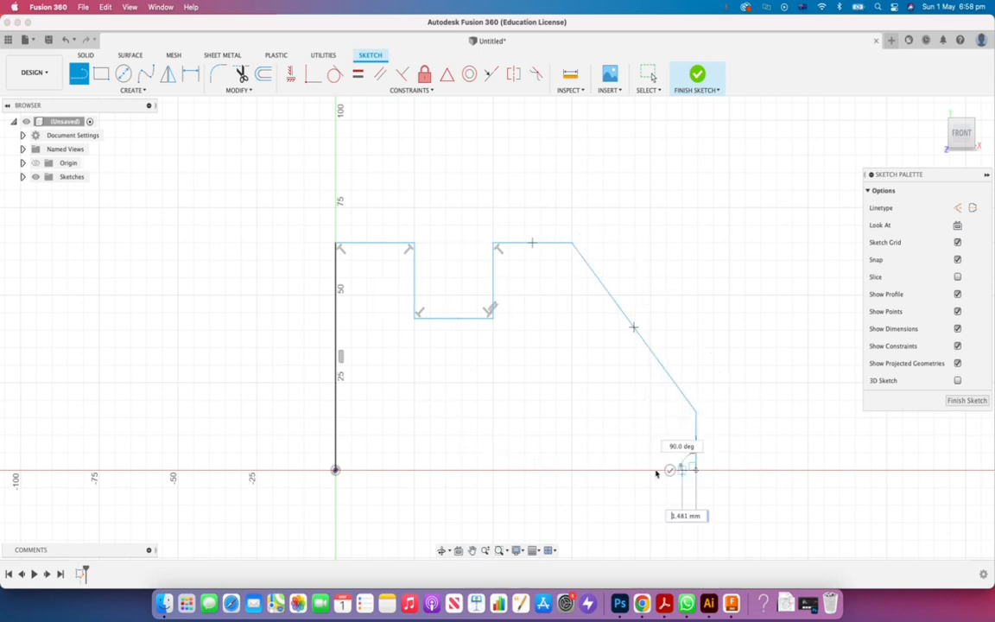
{"action": "left_click", "coordinate": [695, 470]}
{"action": "left_click", "coordinate": [335, 470]}
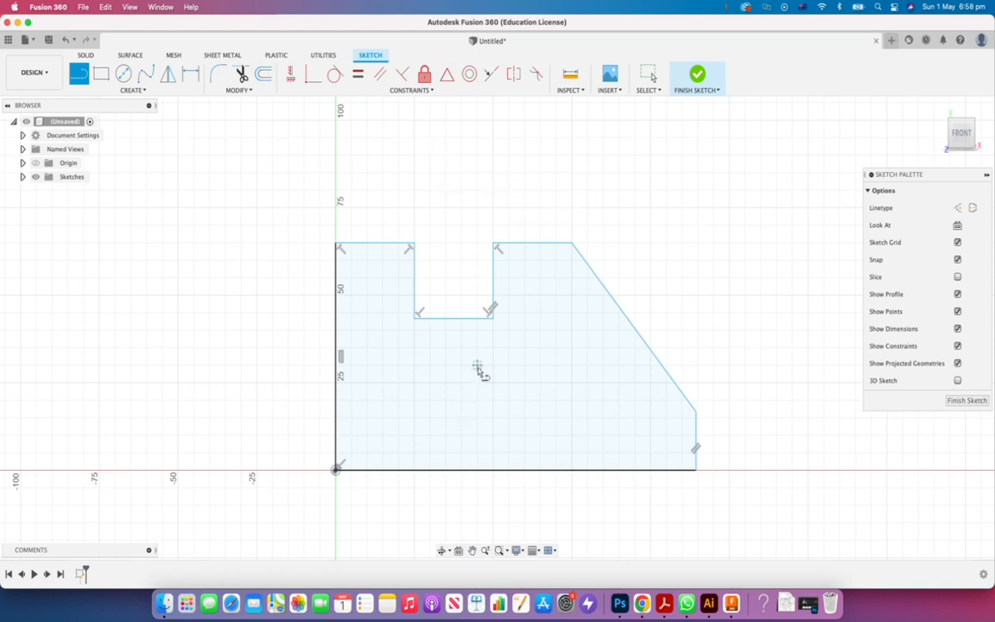
Dimension the profile's base edge to 80 mm.
{"action": "key", "text": "d"}
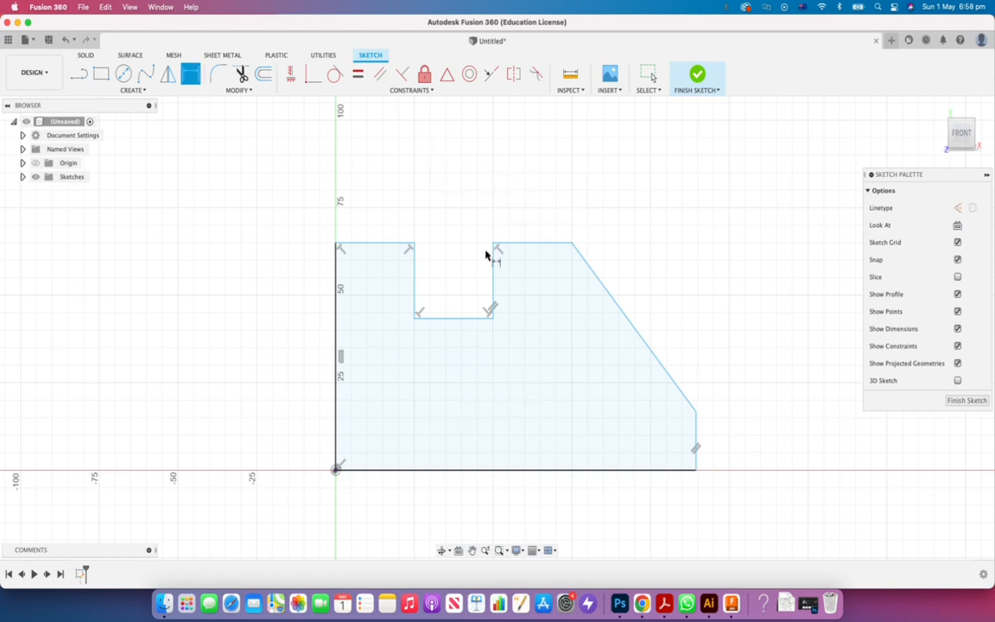
{"action": "left_click", "coordinate": [489, 471]}
{"action": "left_click", "coordinate": [492, 509]}
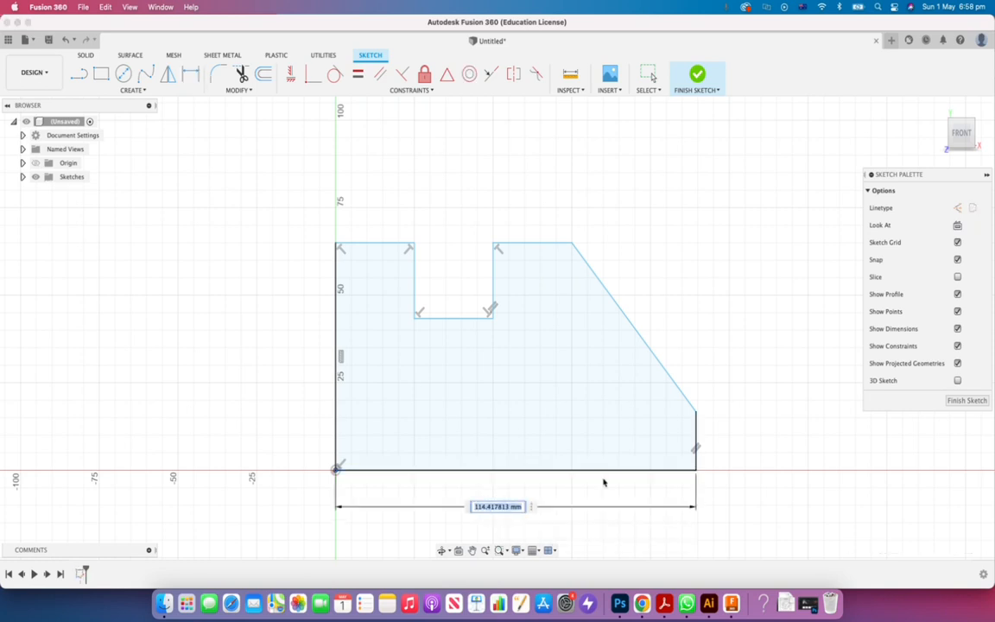
{"action": "key", "text": "BackSpace"}
{"action": "type", "text": "80"}
{"action": "key", "text": "Return"}
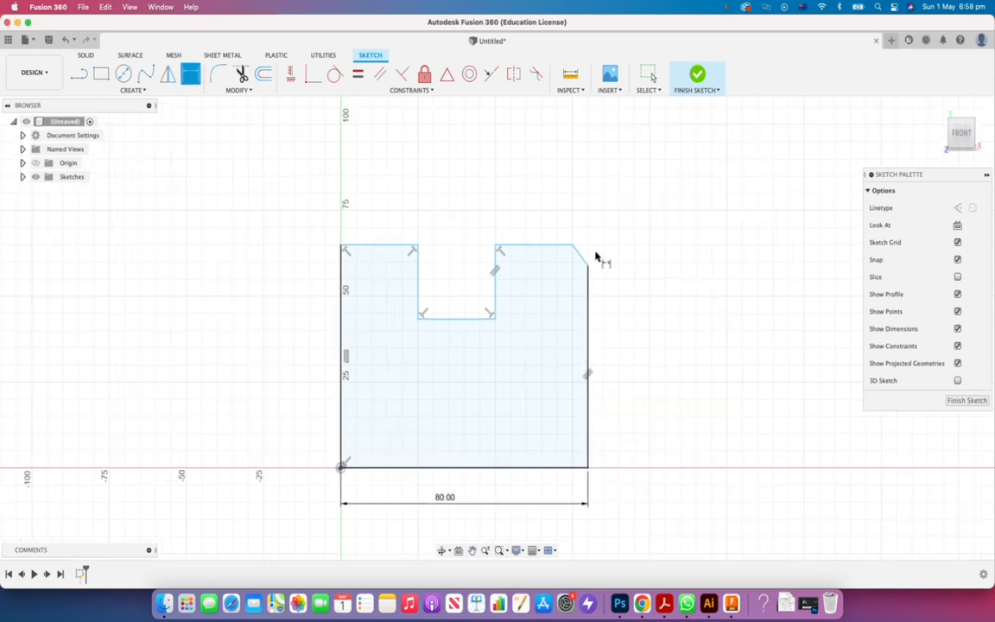
{"action": "key", "text": "Escape"}
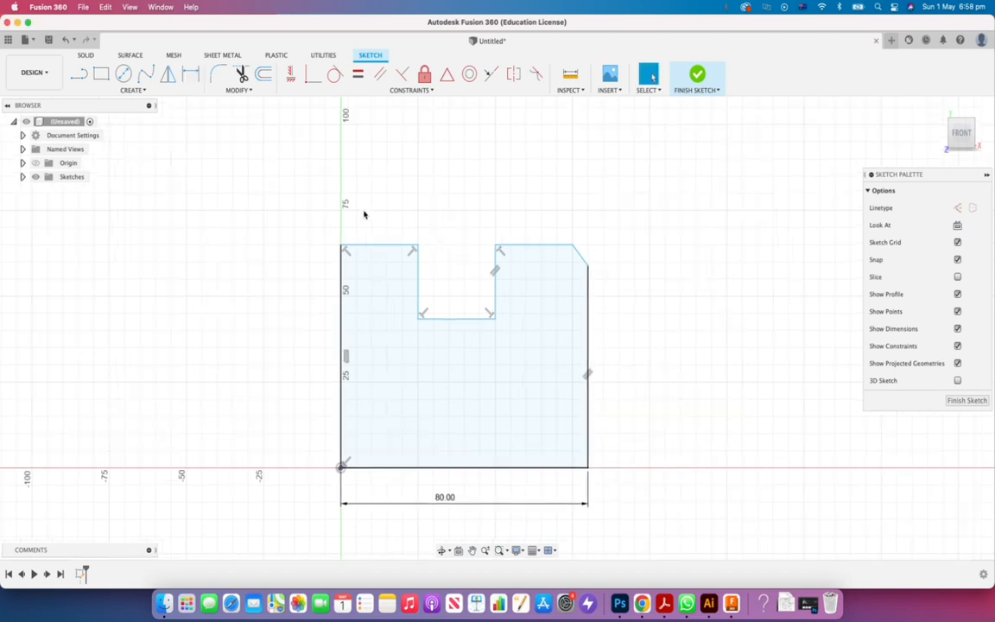
Dimension the top edge between the left side and the notch to 14 mm.
{"action": "key", "text": "d"}
{"action": "left_click", "coordinate": [377, 247]}
{"action": "left_click", "coordinate": [369, 208]}
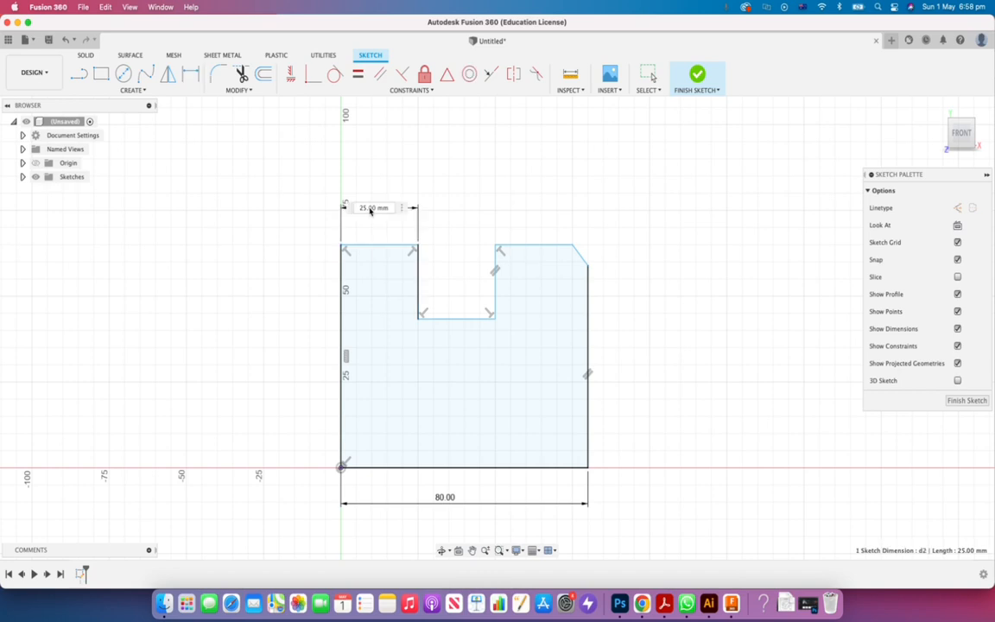
{"action": "type", "text": "14"}
{"action": "key", "text": "Return"}
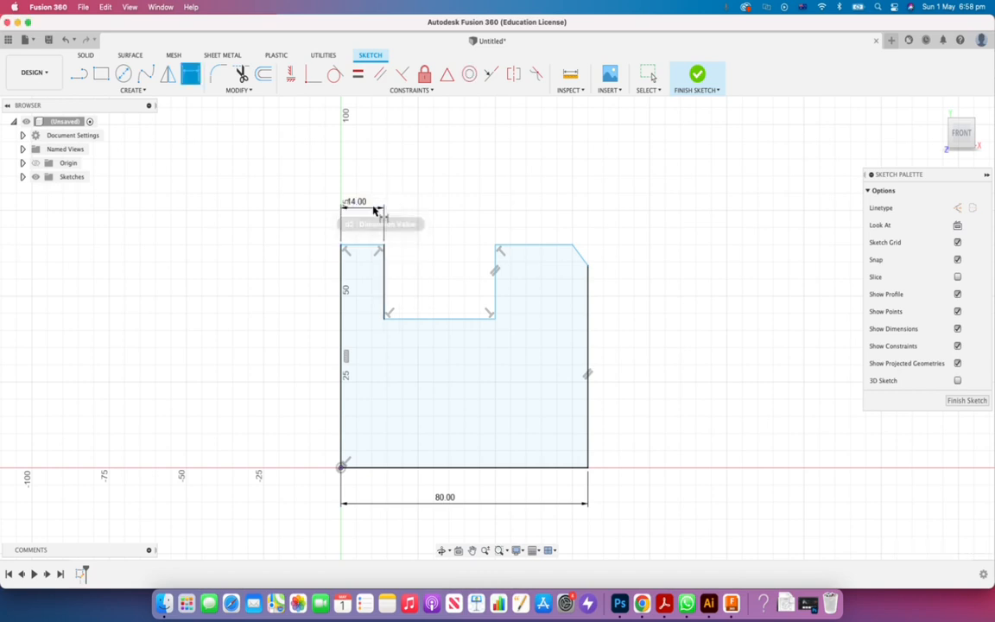
Dimension the notch's width between its two vertical sides to 20 mm.
{"action": "left_click", "coordinate": [384, 273]}
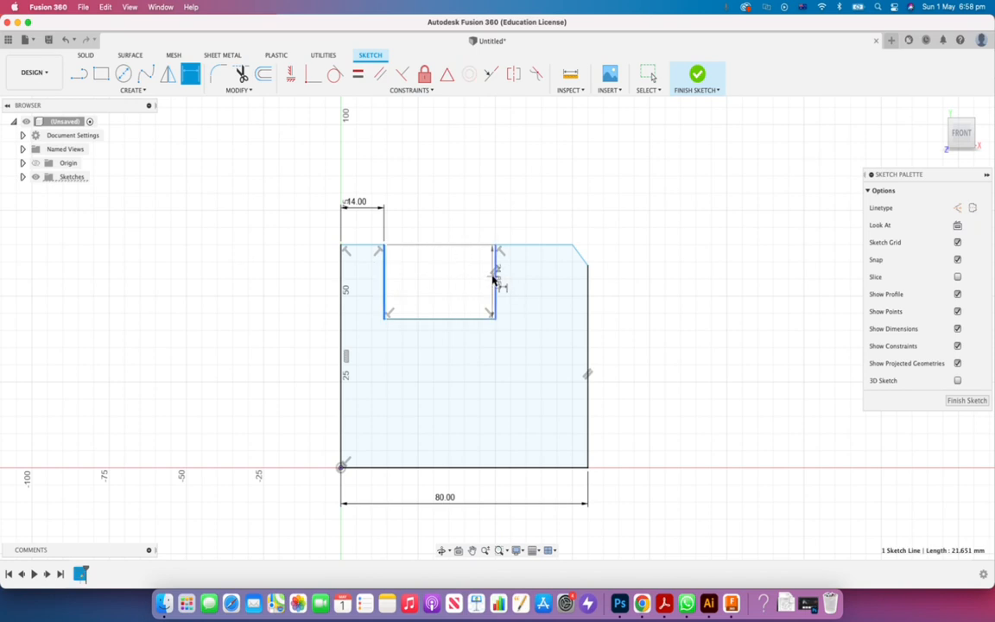
{"action": "left_click", "coordinate": [494, 279]}
{"action": "left_click", "coordinate": [452, 219]}
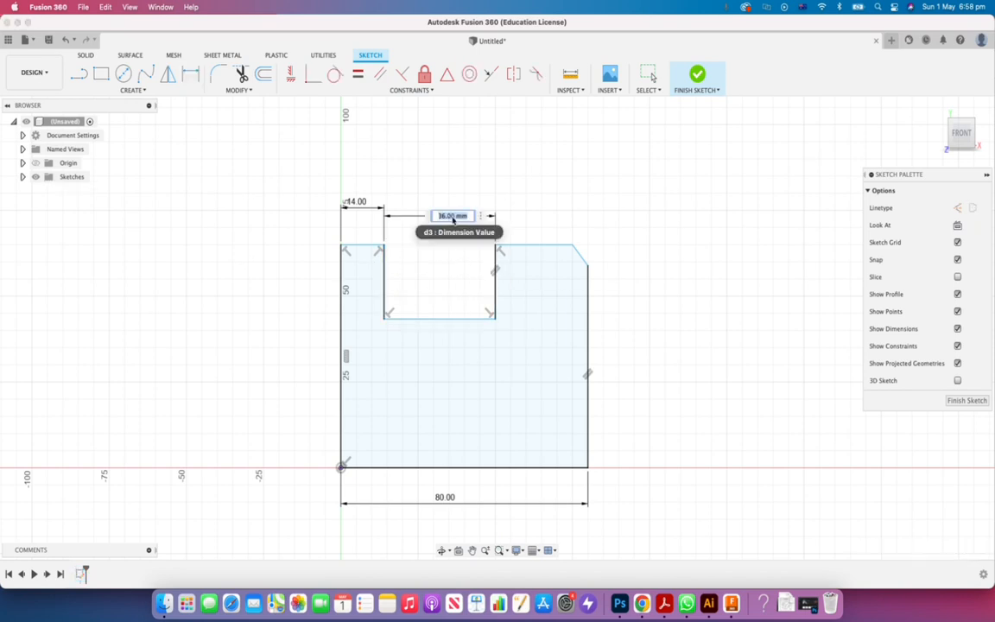
{"action": "key", "text": "BackSpace"}
{"action": "type", "text": "20"}
{"action": "key", "text": "Return"}
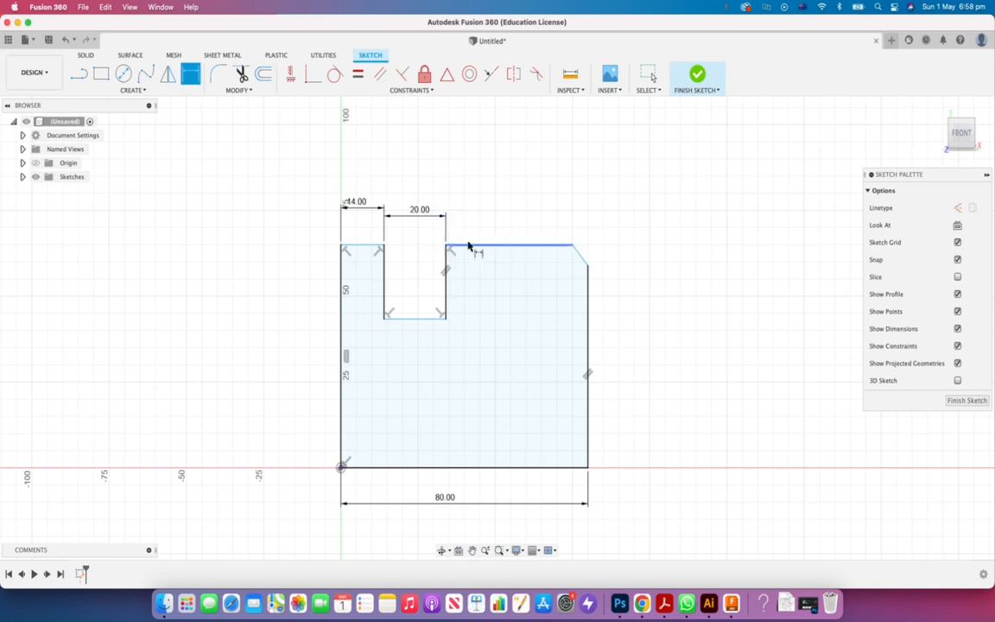
Dimension the top edge between the notch and the sloping line to 18 mm.
{"action": "left_click", "coordinate": [499, 247]}
{"action": "left_click", "coordinate": [496, 224]}
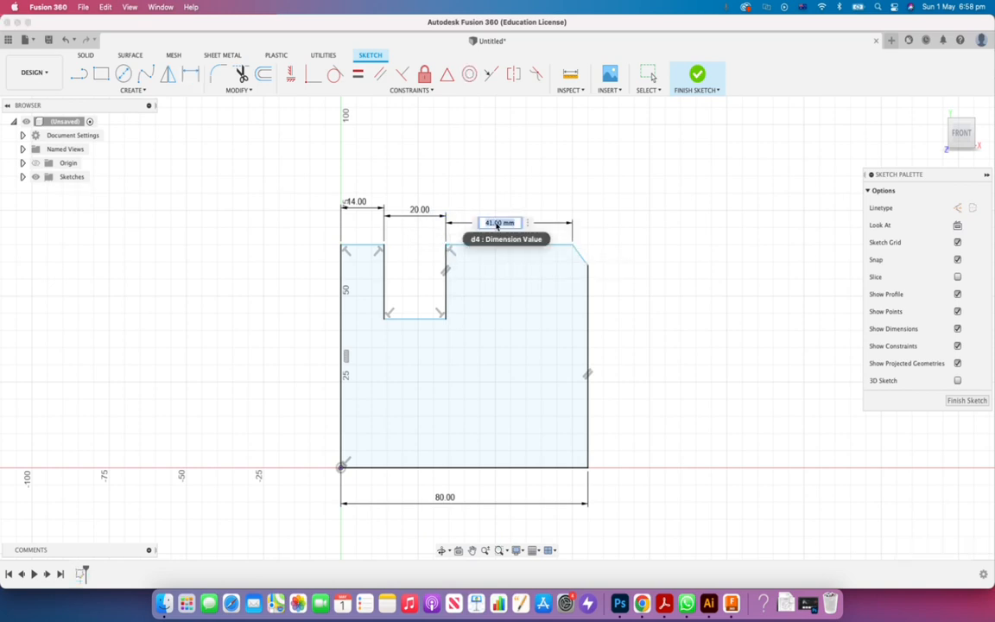
{"action": "key", "text": "BackSpace"}
{"action": "type", "text": "18"}
{"action": "key", "text": "Return"}
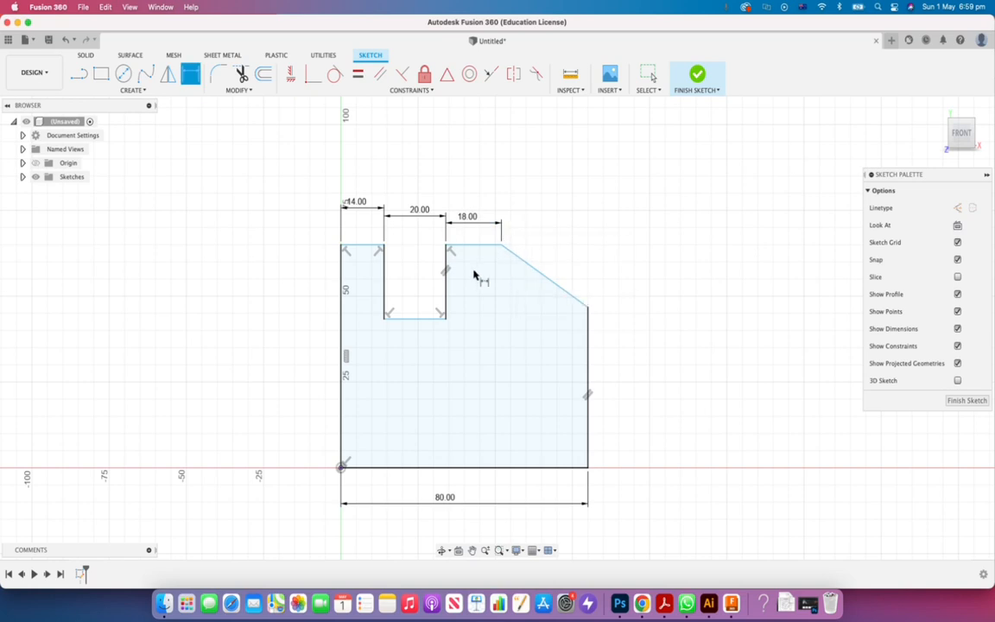
Dimension the height of the profile's left vertical edge to 60 mm.
{"action": "left_click", "coordinate": [341, 321]}
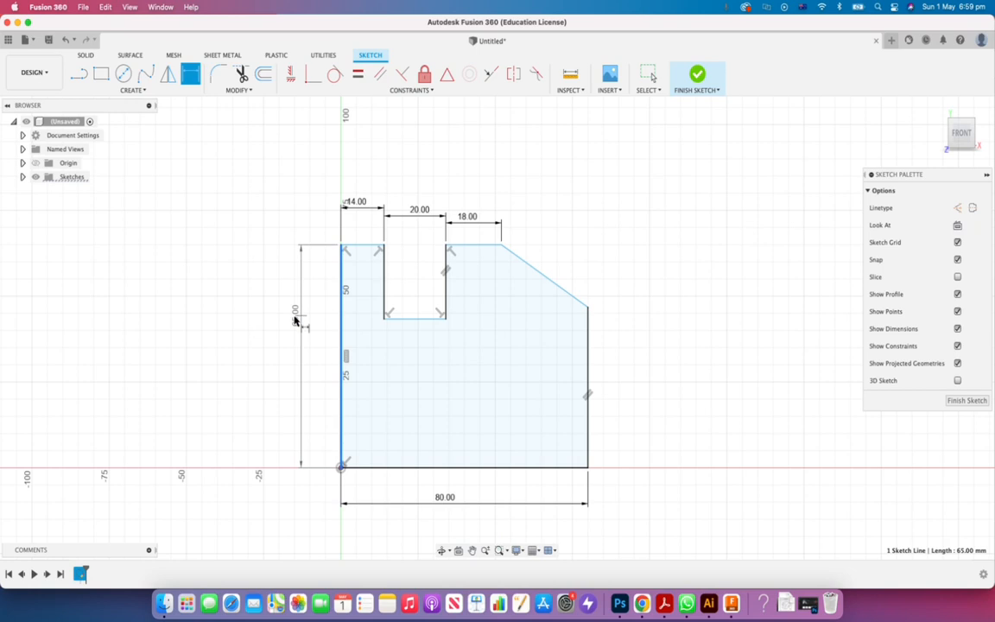
{"action": "left_click", "coordinate": [272, 324]}
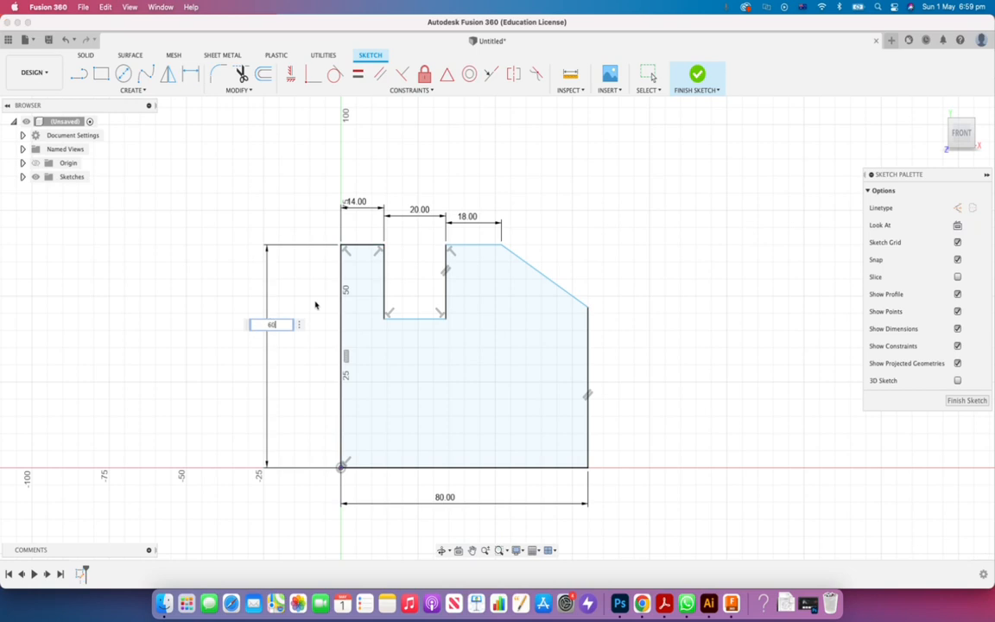
{"action": "key", "text": "Return"}
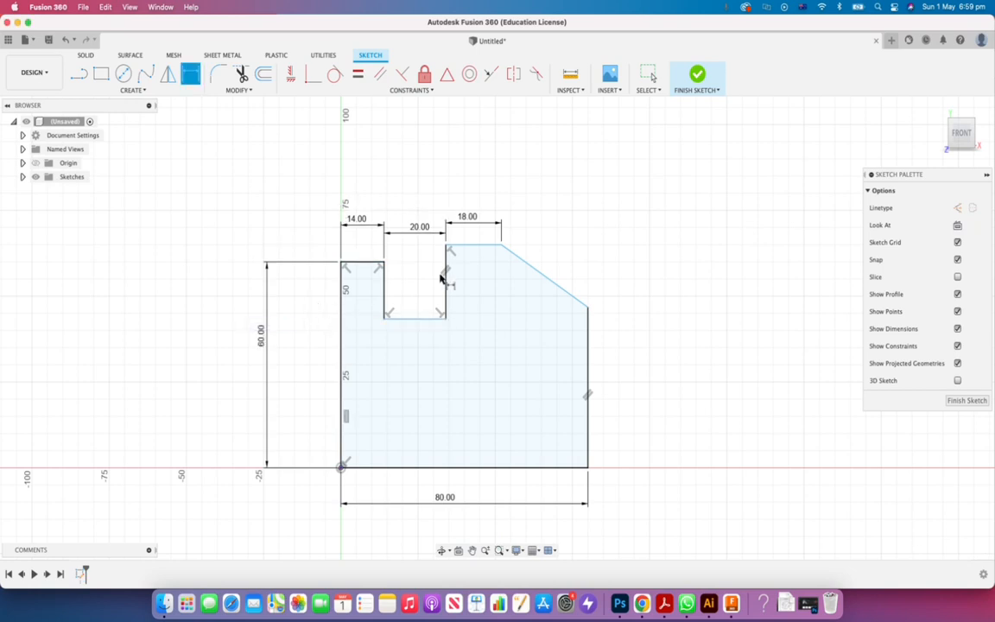
{"action": "key", "text": "Escape"}
Try a Coincident constraint between the 18 mm top edge and the profile's upper-left corner, and undo it.
{"action": "left_click", "coordinate": [474, 247]}
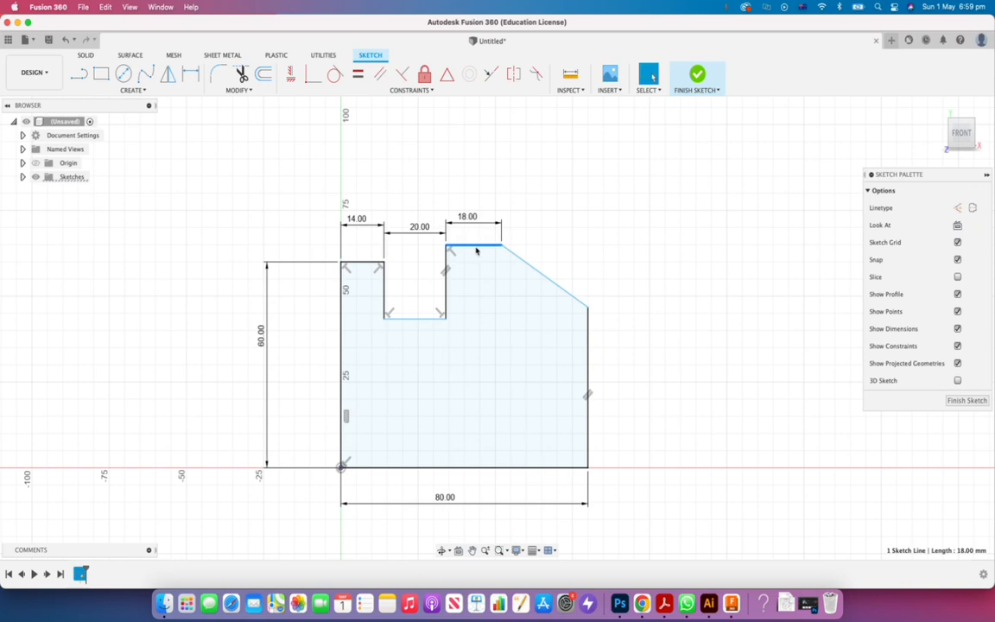
{"action": "left_click", "coordinate": [341, 261], "text": "shift"}
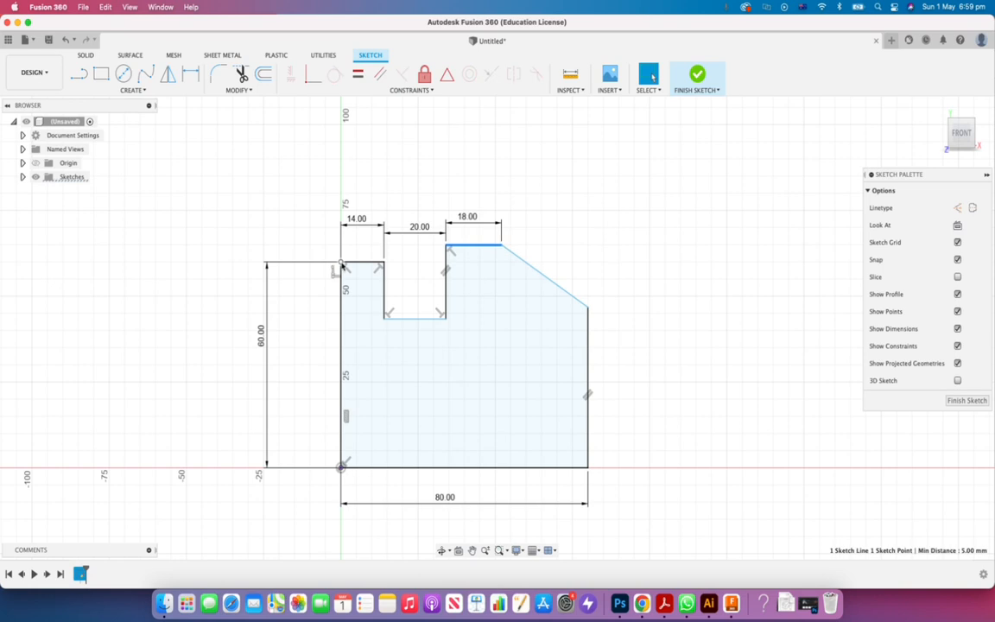
{"action": "left_click", "coordinate": [312, 74]}
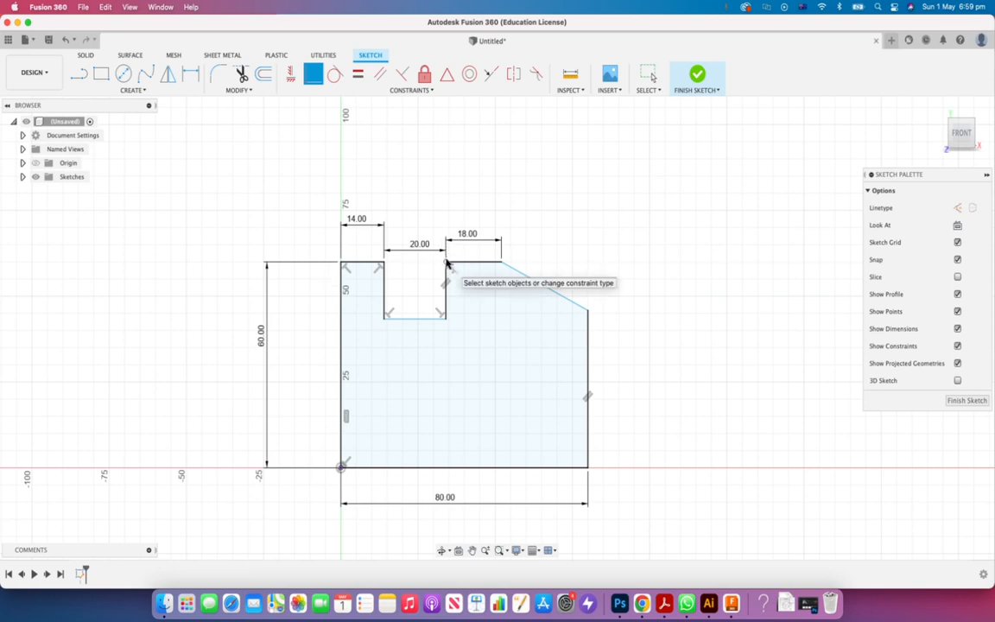
{"action": "key", "text": "super+z"}
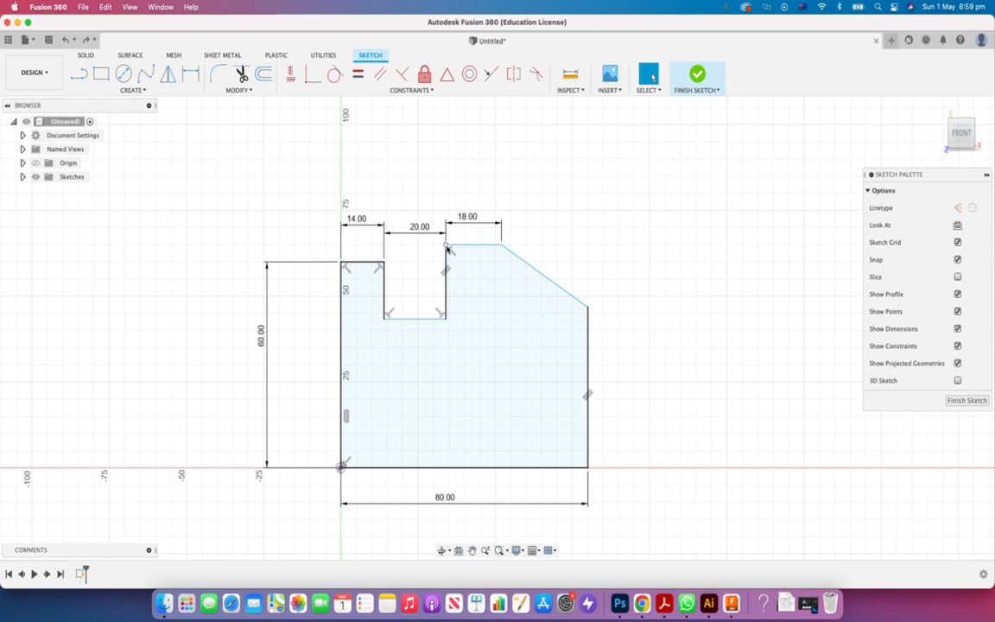
Make the 18 mm top edge level with the left one by constraining it coincident to the profile's upper-left corner.
{"action": "left_click", "coordinate": [469, 247]}
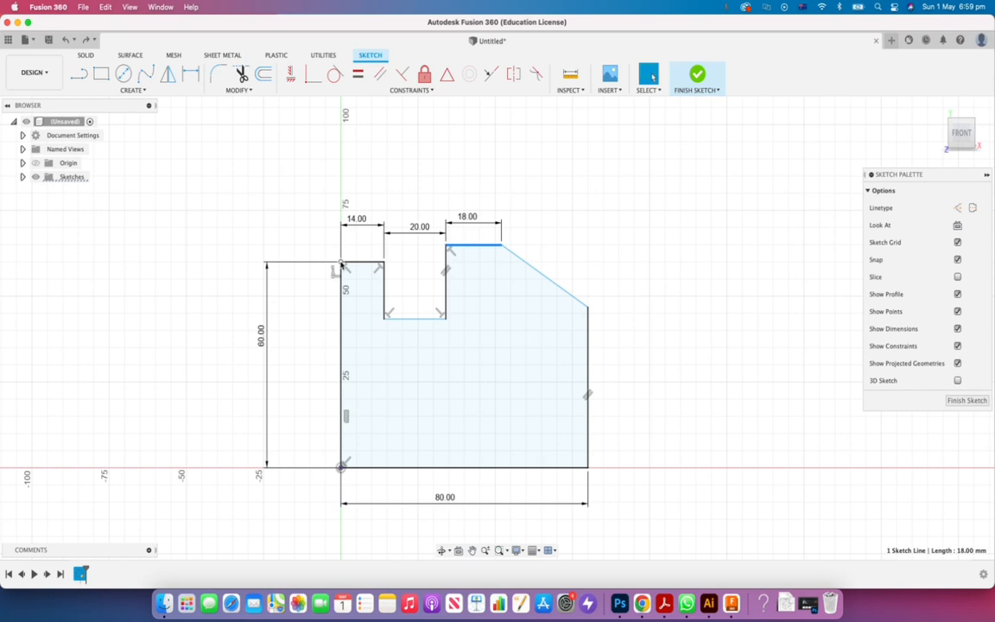
{"action": "left_click", "coordinate": [341, 262], "text": "shift"}
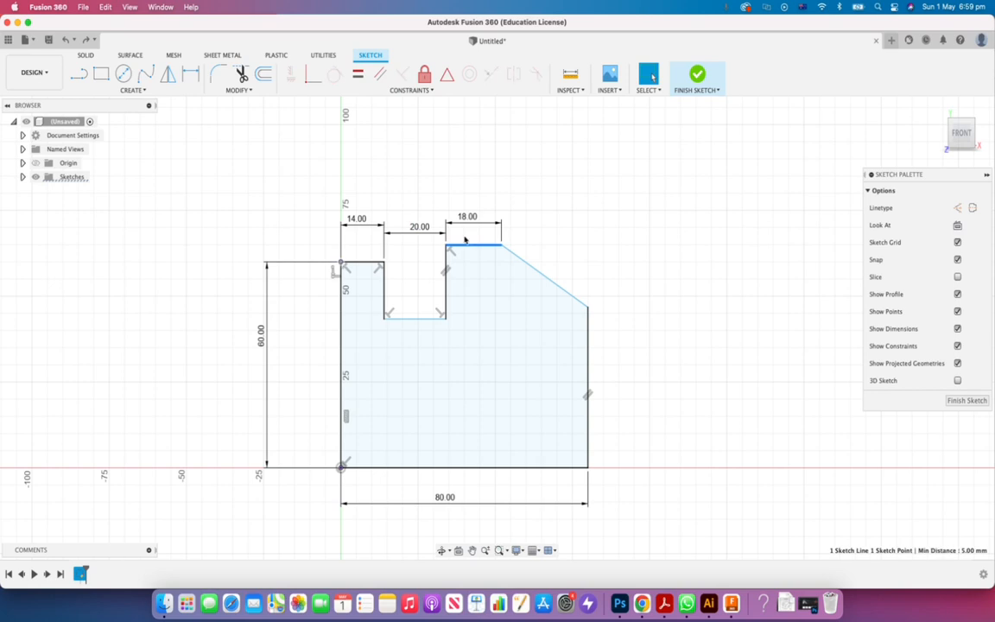
{"action": "left_click", "coordinate": [314, 78]}
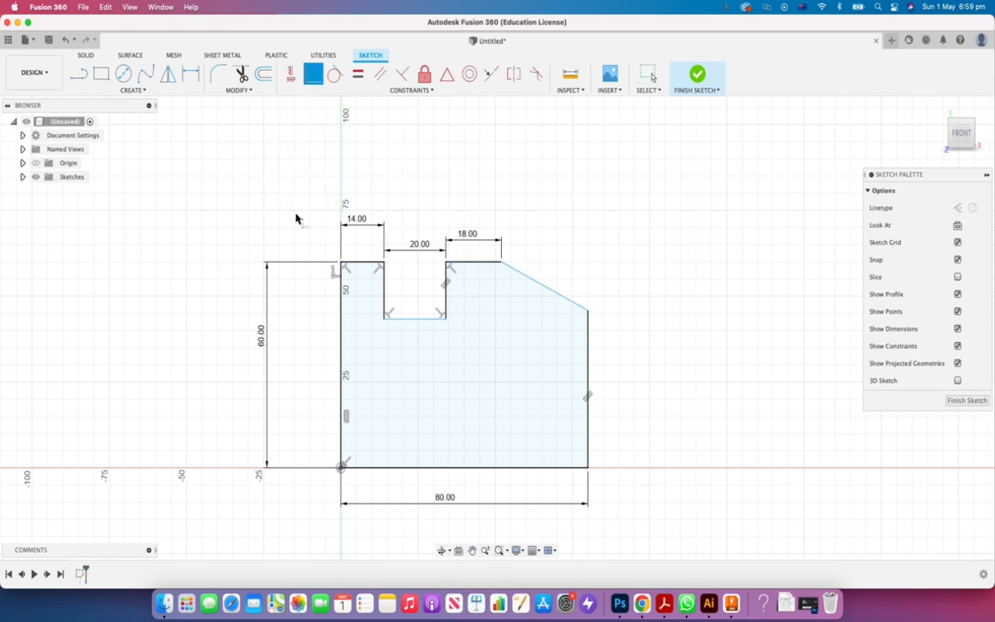
Try the profile's overall height dimension at 70 mm and set it back to 60 mm.
{"action": "double_click", "coordinate": [261, 333]}
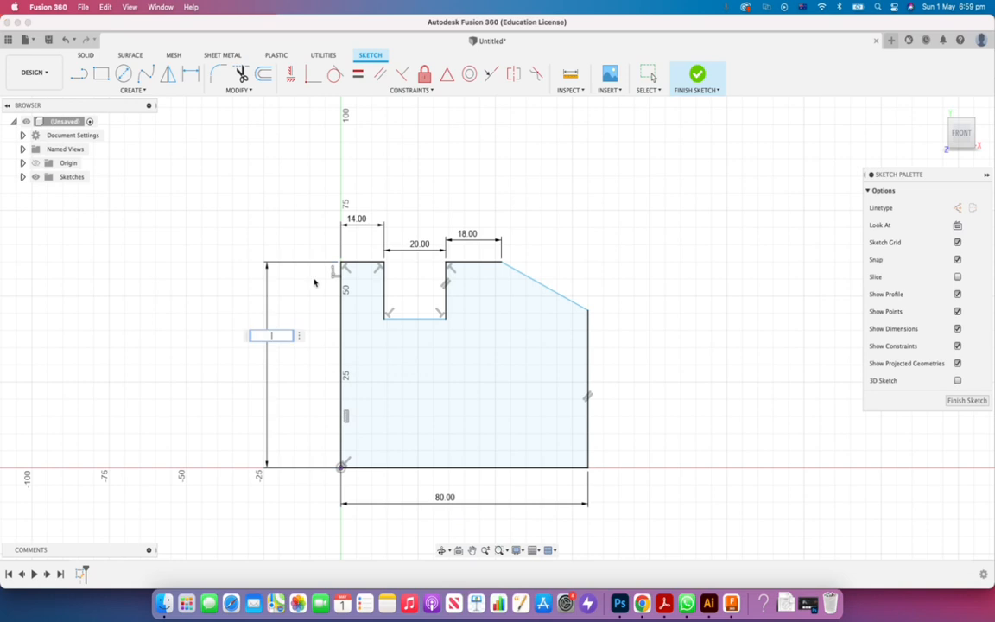
{"action": "type", "text": "70"}
{"action": "key", "text": "Return"}
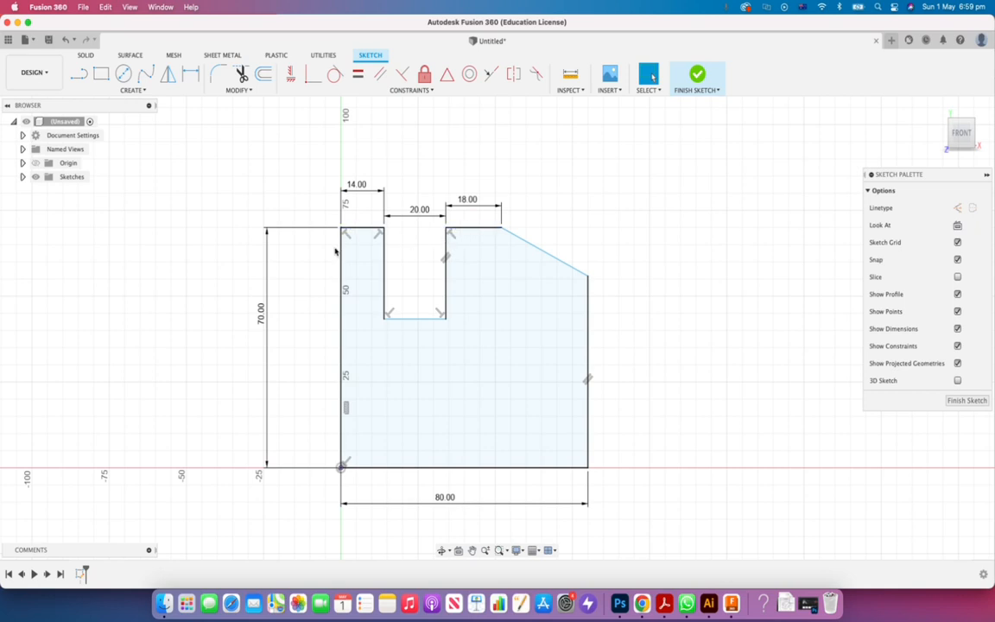
{"action": "double_click", "coordinate": [259, 319]}
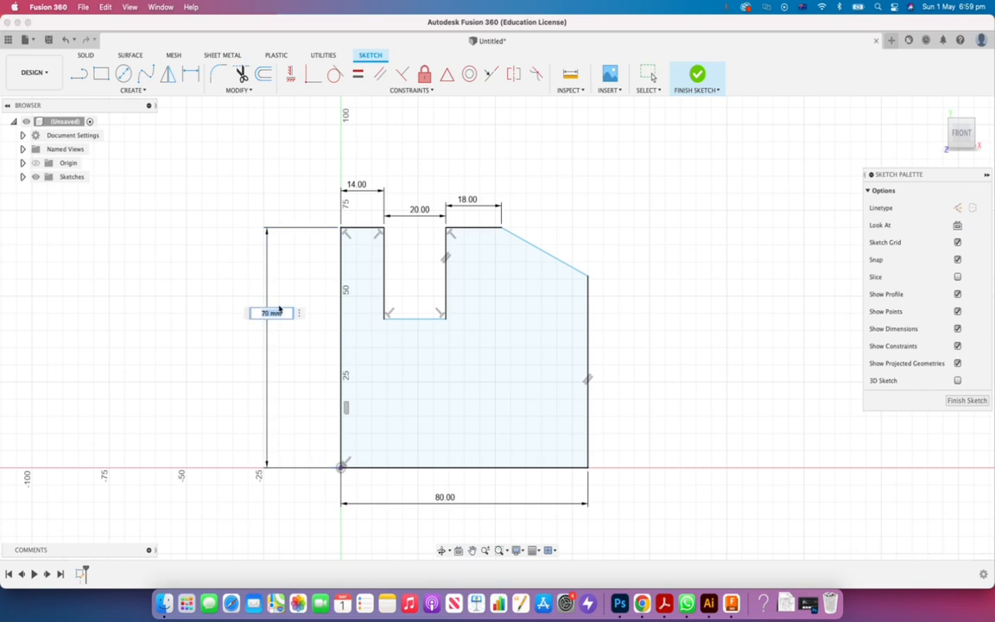
{"action": "key", "text": "Return"}
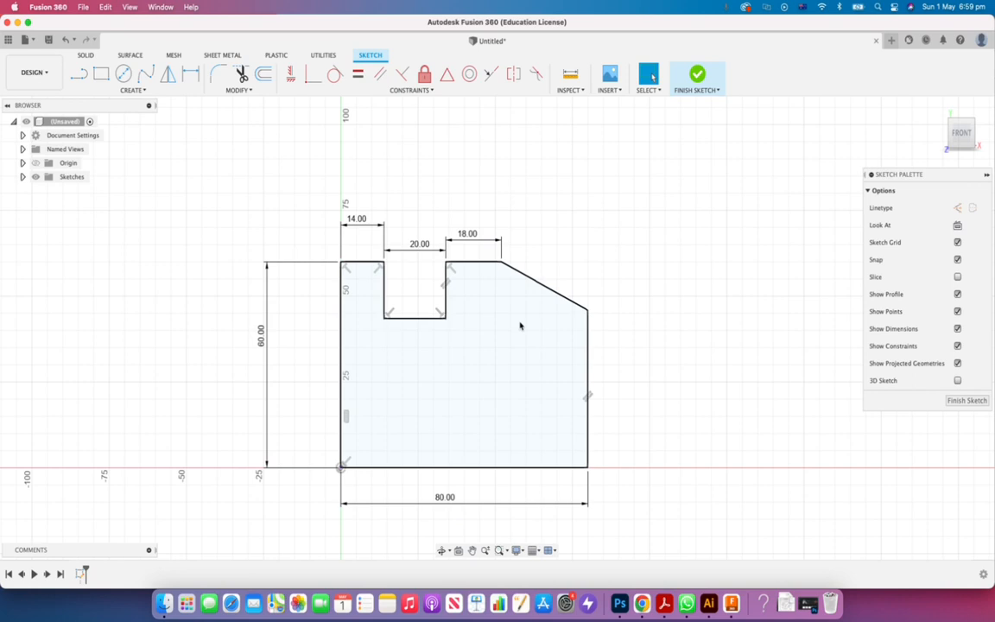
Dimension the vertical edge below the sloping line to 14 mm.
{"action": "key", "text": "d"}
{"action": "left_click", "coordinate": [588, 369]}
{"action": "left_click", "coordinate": [628, 372]}
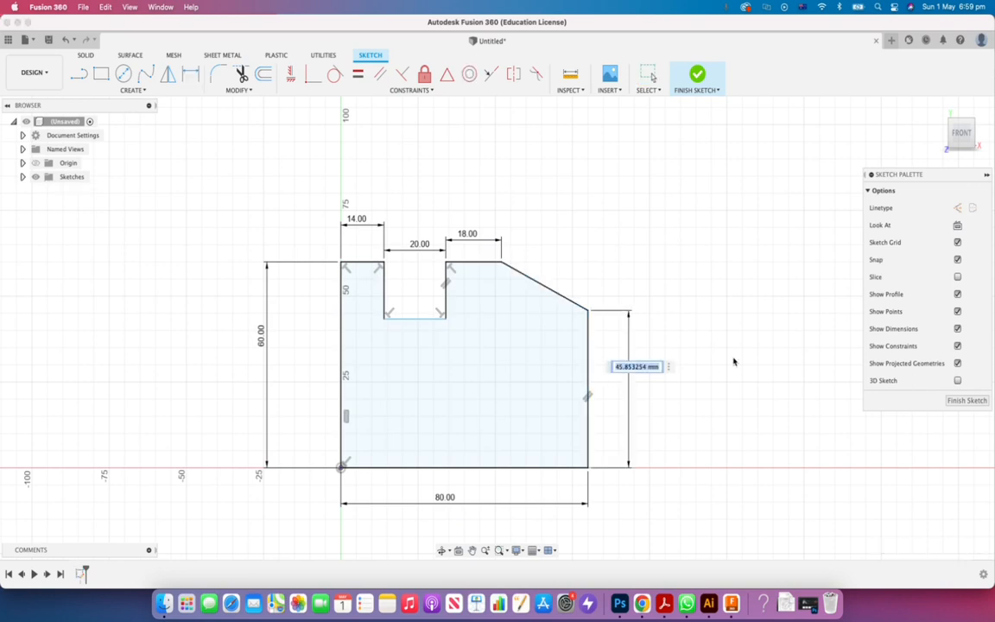
{"action": "type", "text": "14"}
{"action": "key", "text": "Return"}
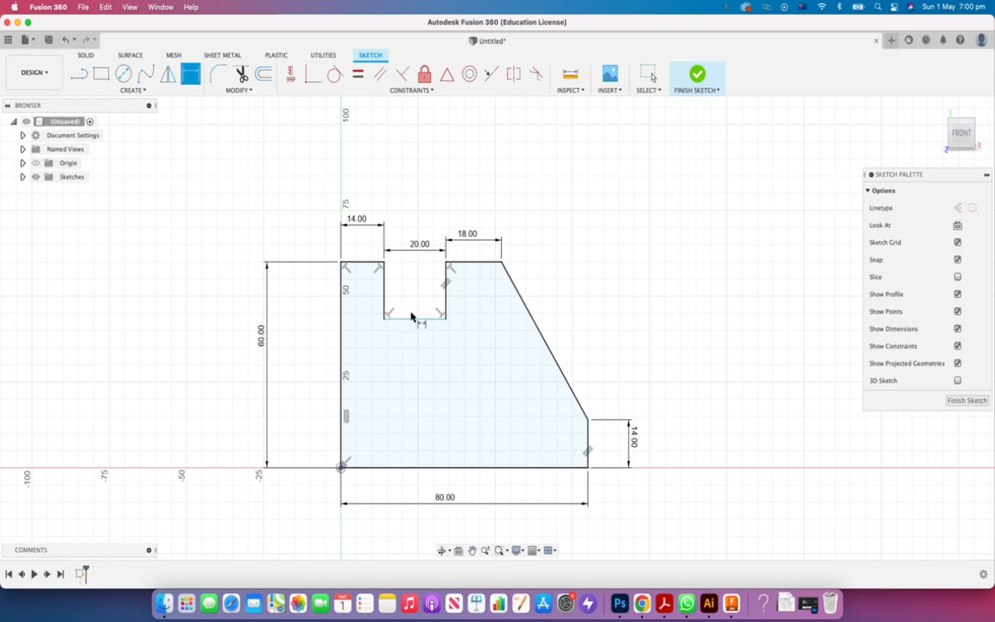
{"action": "key", "text": "Escape"}
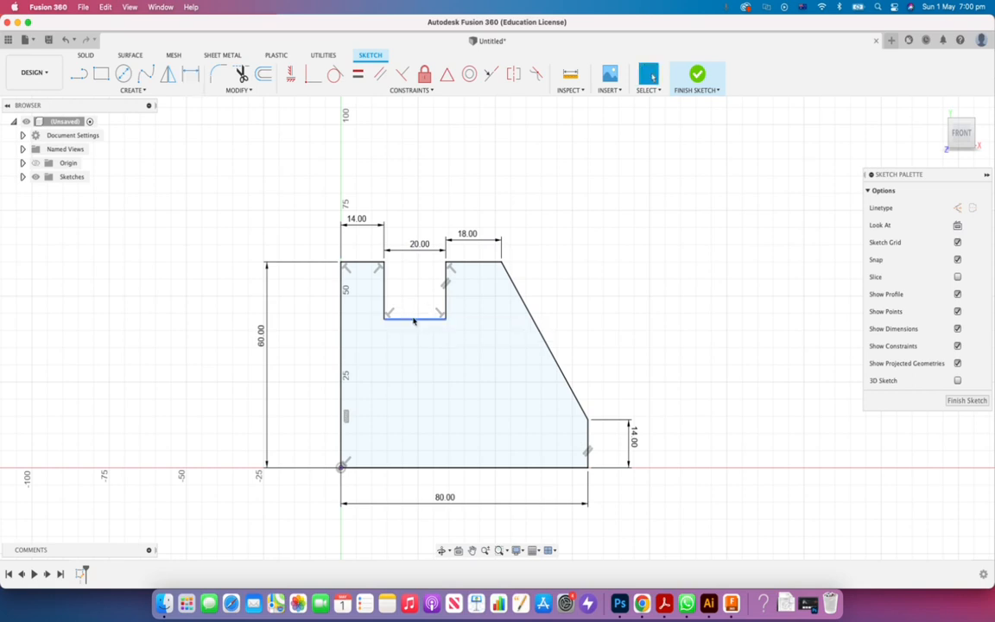
Dimension the notch depth from the adjacent top edge to 14 mm and finish the sketch.
{"action": "key", "text": "d"}
{"action": "left_click", "coordinate": [419, 319]}
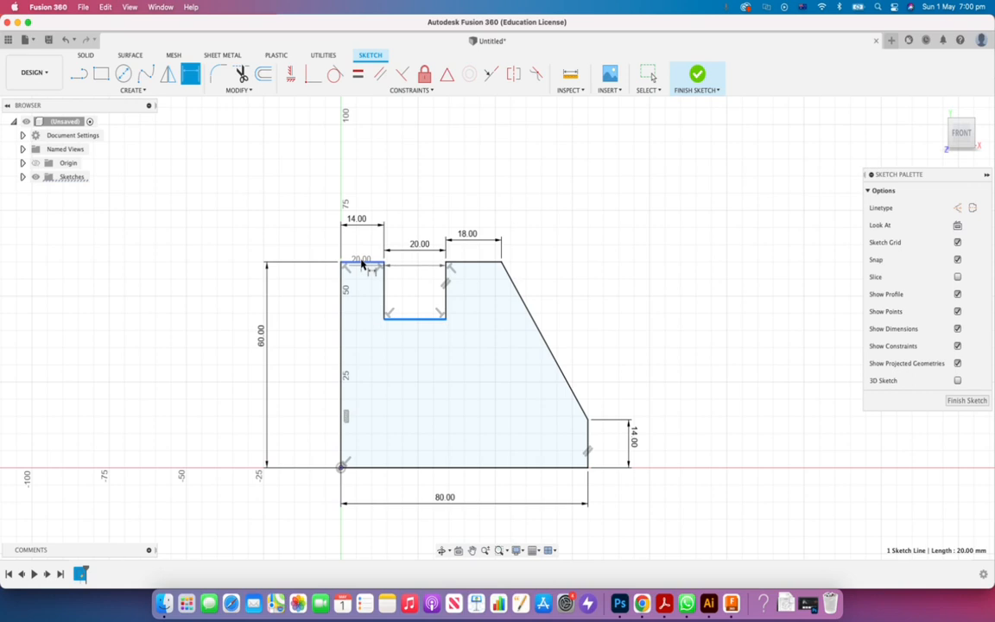
{"action": "left_click", "coordinate": [362, 263]}
{"action": "left_click", "coordinate": [298, 288]}
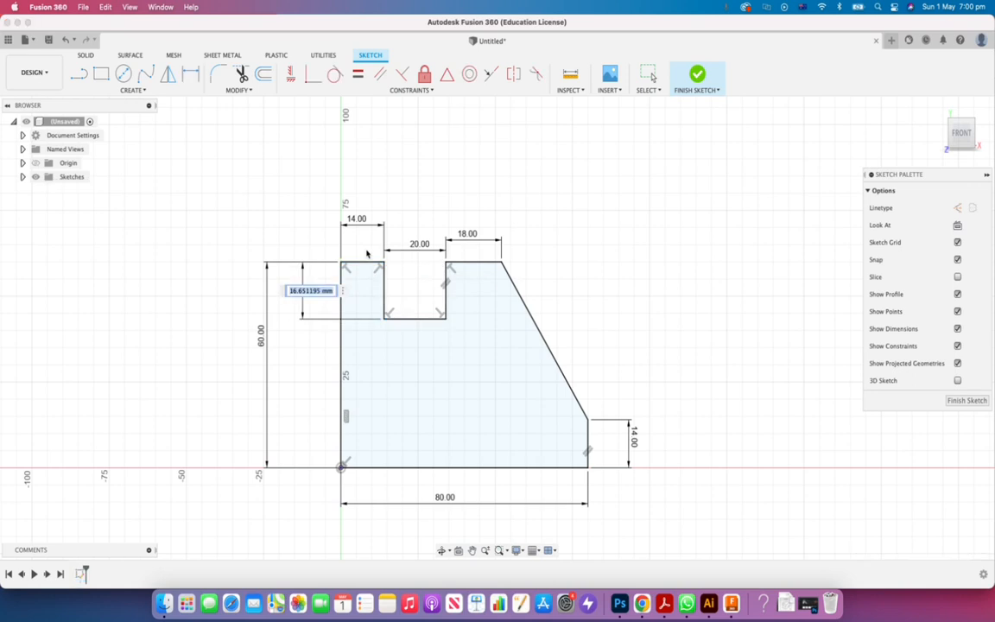
{"action": "type", "text": "14"}
{"action": "key", "text": "Return"}
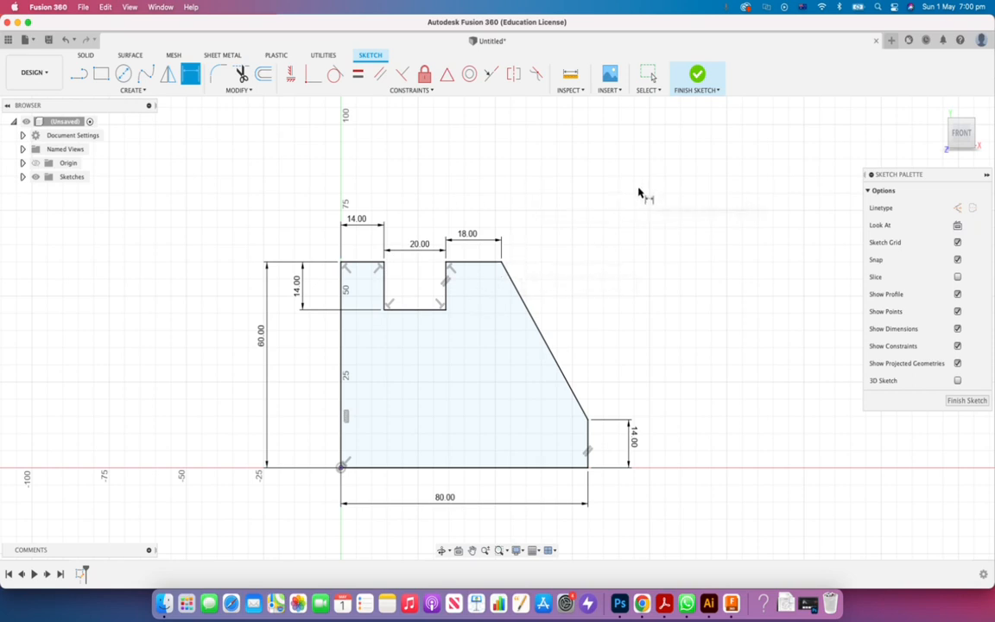
{"action": "left_click", "coordinate": [701, 81]}
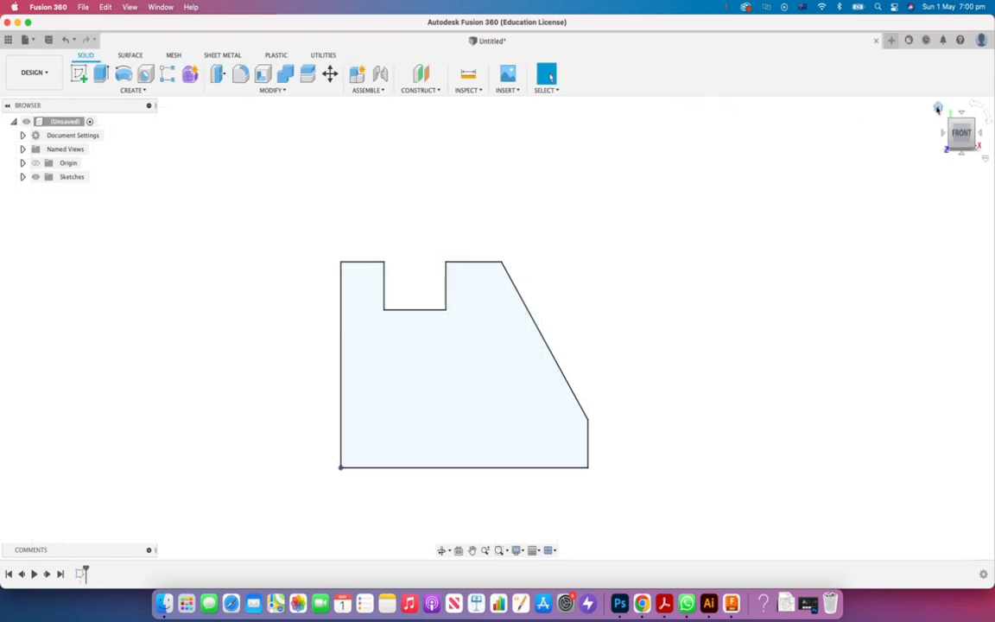
{"action": "left_click", "coordinate": [938, 110]}
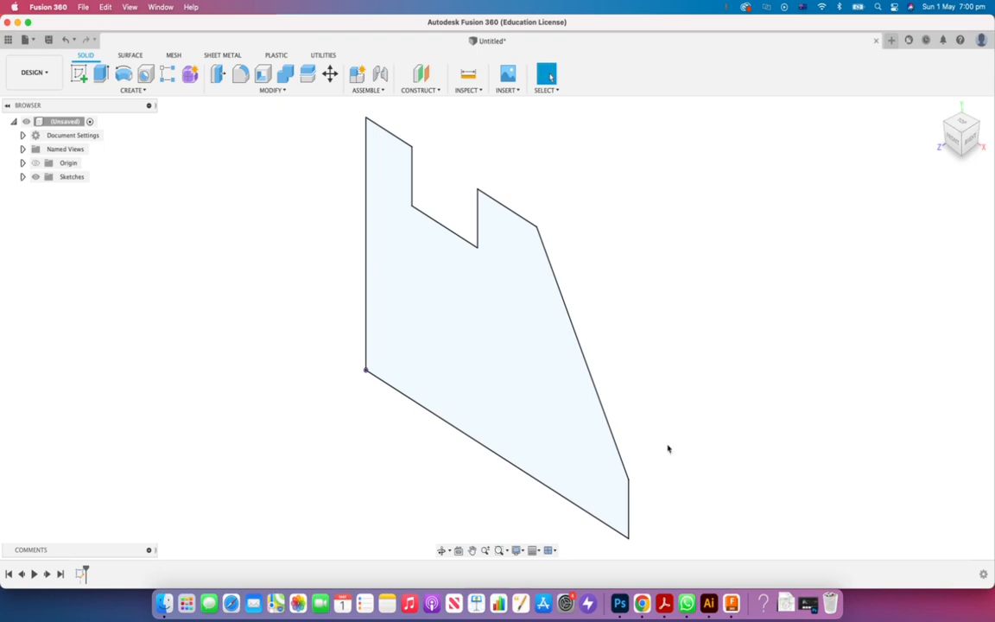
Check the block's depth in the Angle Stop drawing in Adobe Acrobat, and extrude the profile 70 mm as a new body in Fusion 360.
{"action": "left_click", "coordinate": [664, 602]}
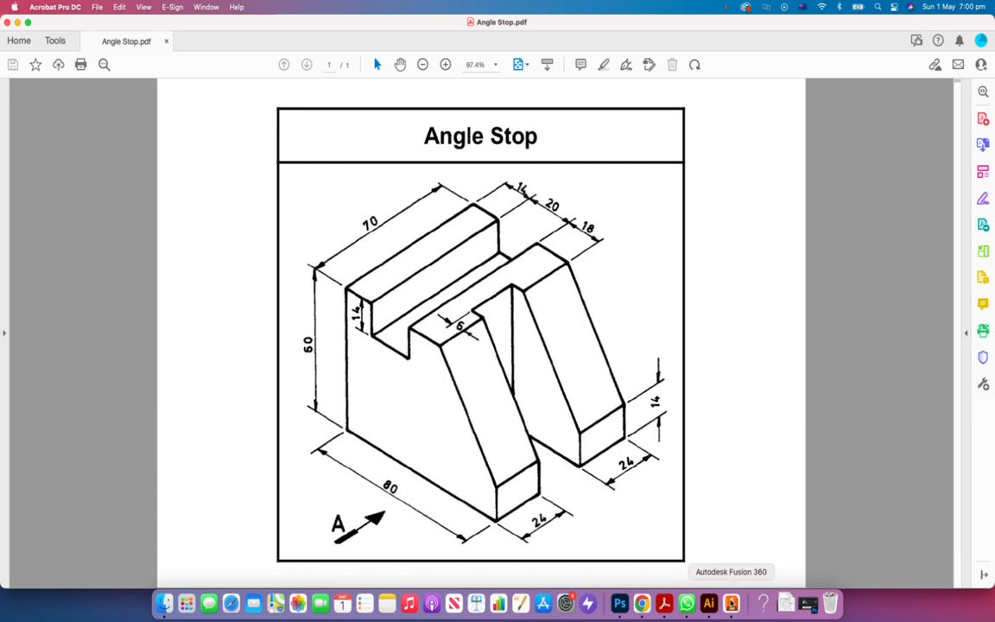
{"action": "left_click", "coordinate": [732, 602]}
{"action": "scroll", "coordinate": [489, 370], "scroll_direction": "down", "scroll_amount": 3}
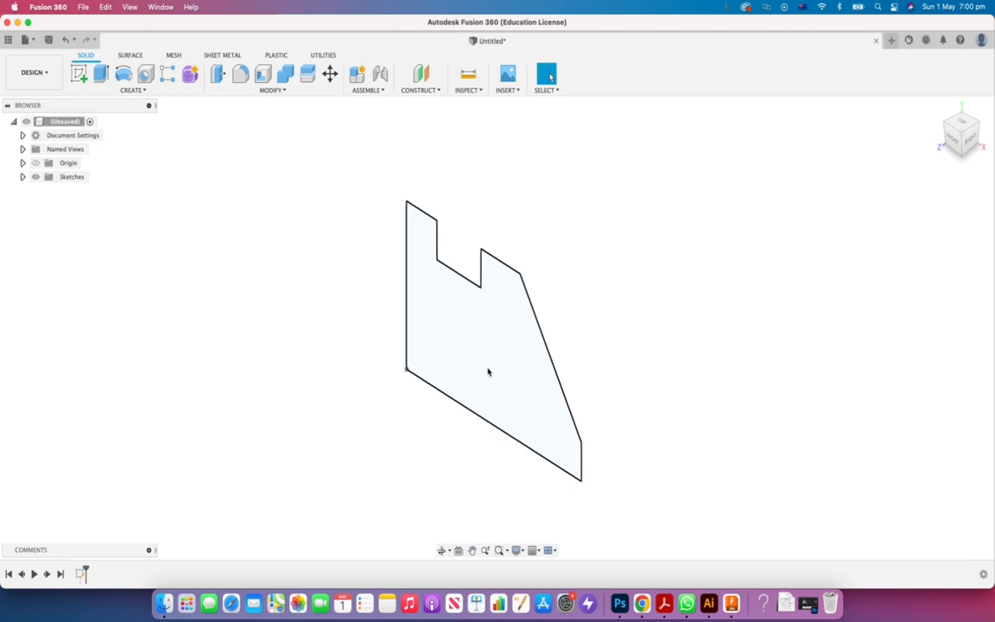
{"action": "left_click", "coordinate": [484, 349]}
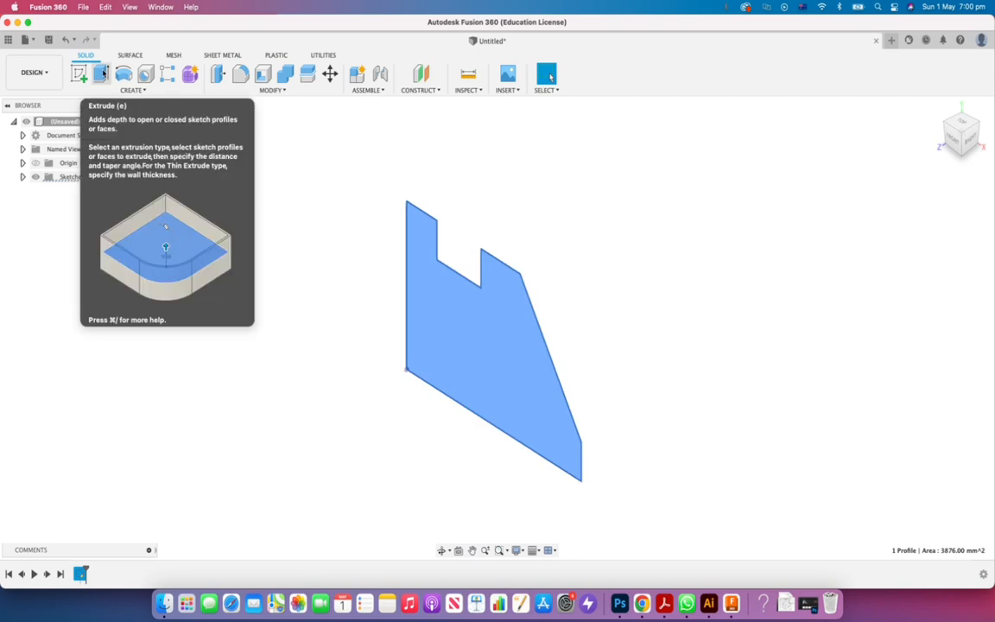
{"action": "left_click", "coordinate": [102, 76]}
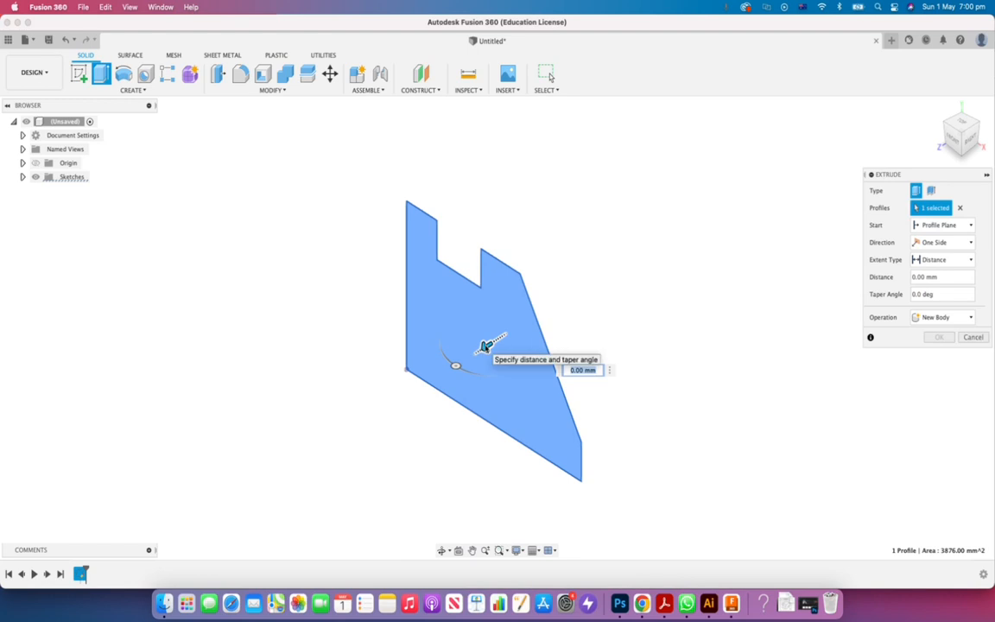
{"action": "type", "text": "25"}
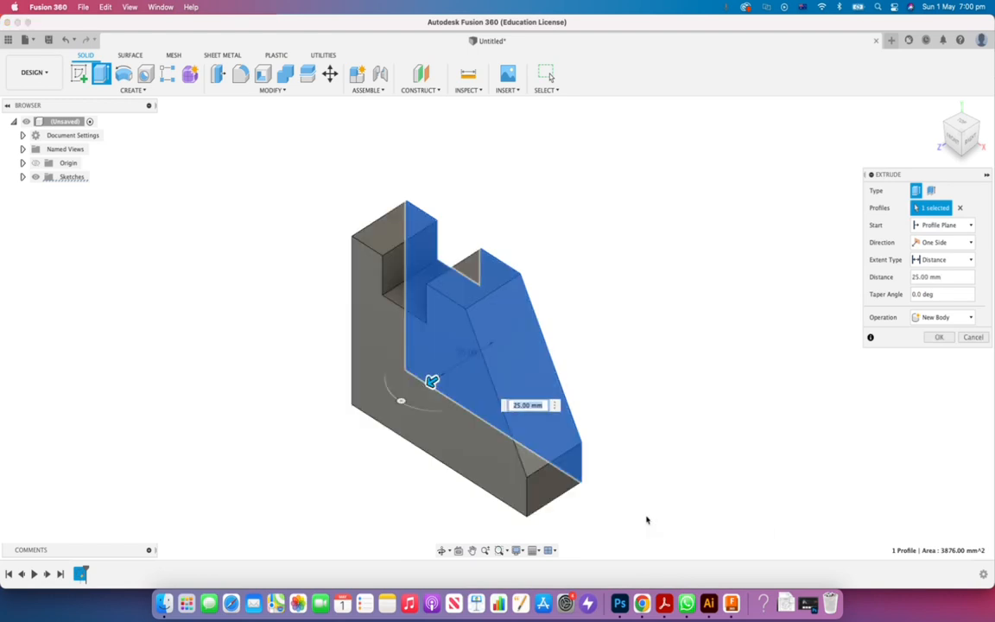
{"action": "type", "text": "70"}
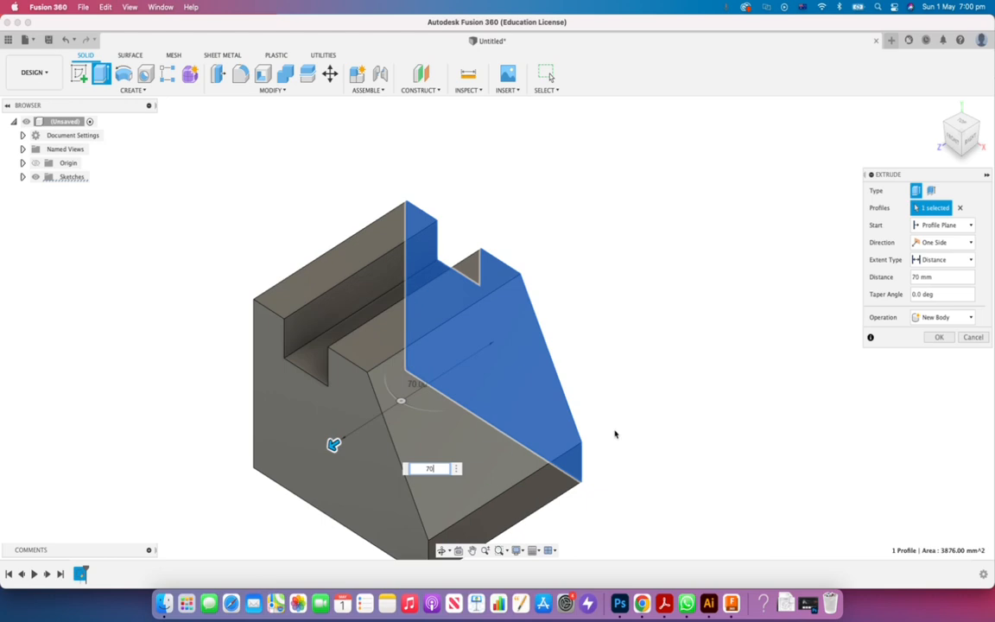
{"action": "key", "text": "Return"}
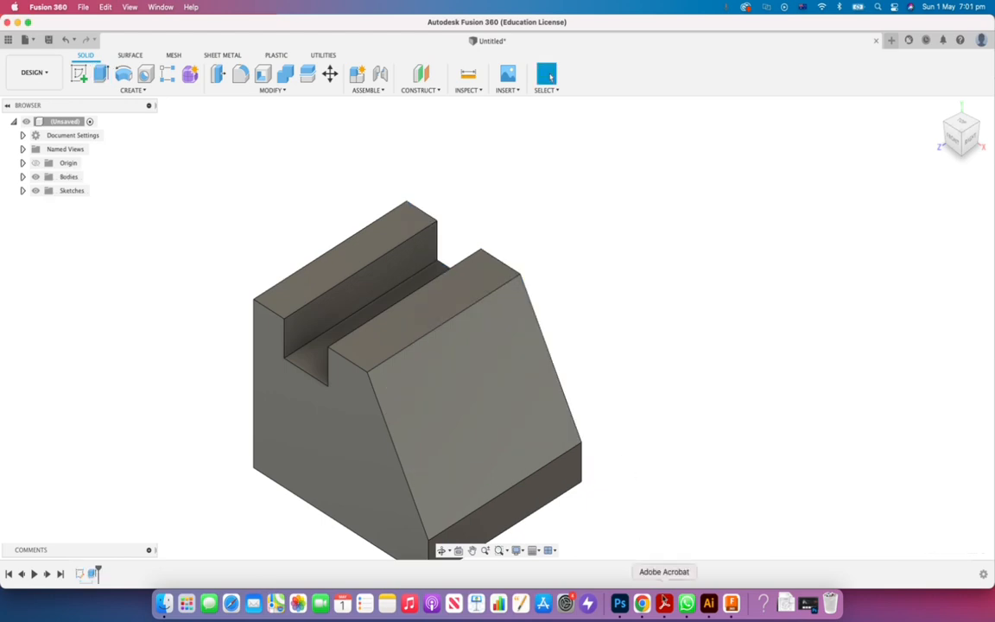
Compare the extruded block with the Angle Stop drawing in Adobe Acrobat, examining the dimensions of the slot through the sloping face.
{"action": "left_click", "coordinate": [663, 602]}
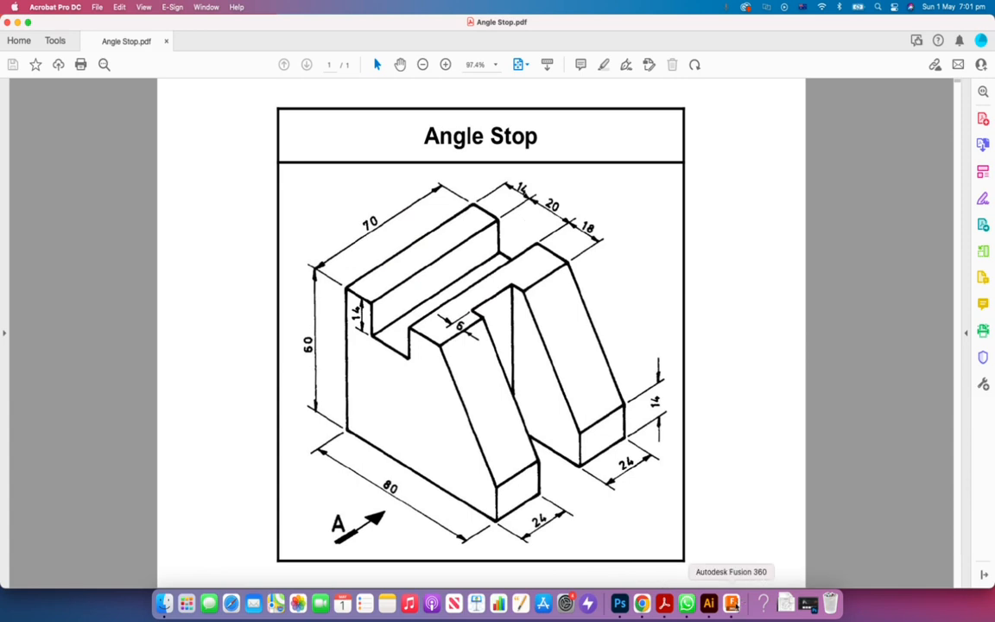
{"action": "left_click", "coordinate": [730, 603]}
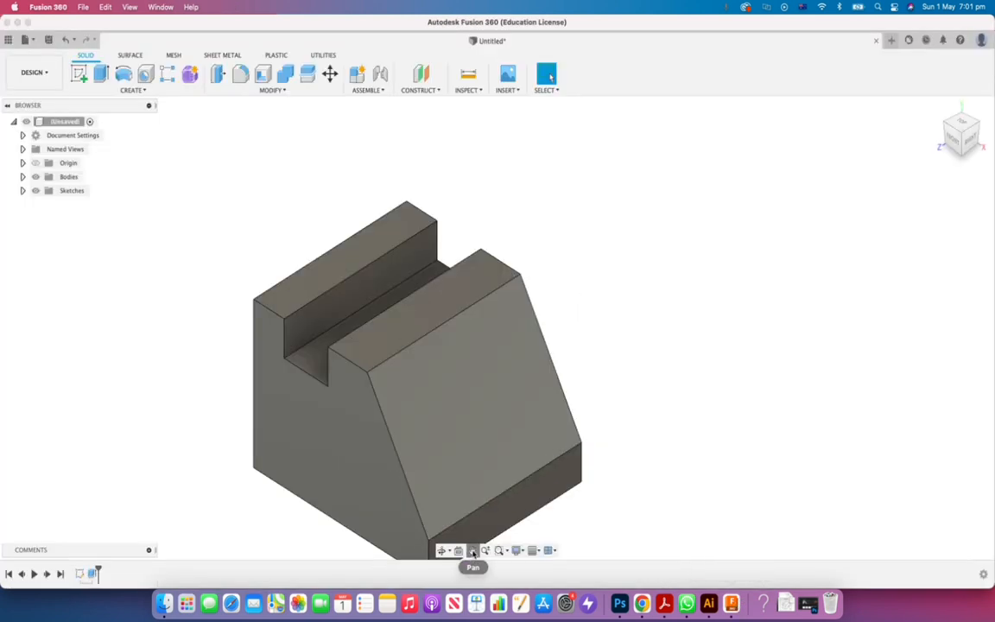
{"action": "left_click", "coordinate": [471, 551]}
{"action": "left_click_drag", "start_coordinate": [483, 414], "coordinate": [560, 317]}
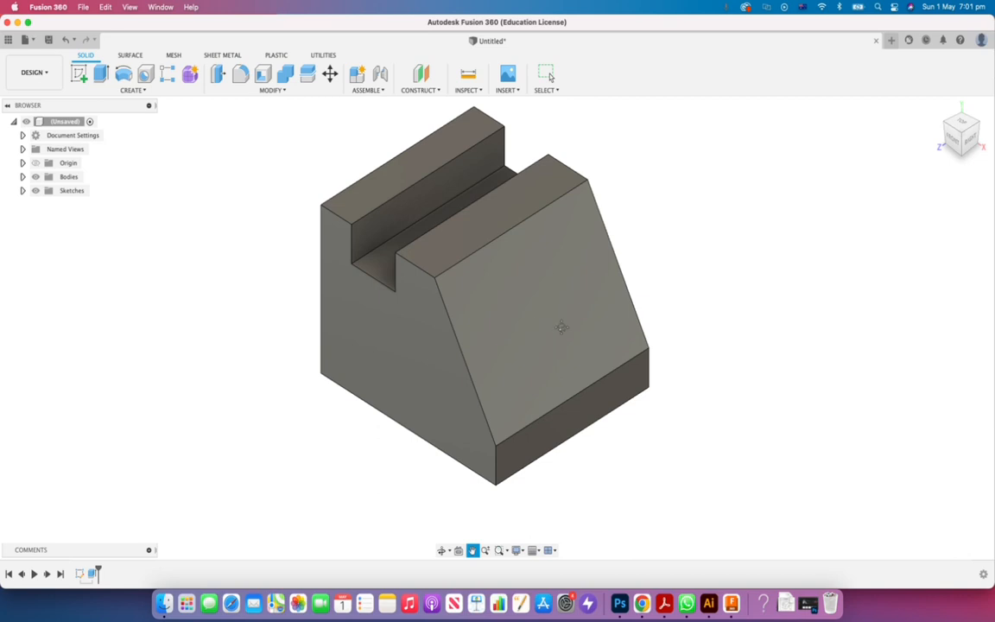
{"action": "left_click", "coordinate": [664, 602]}
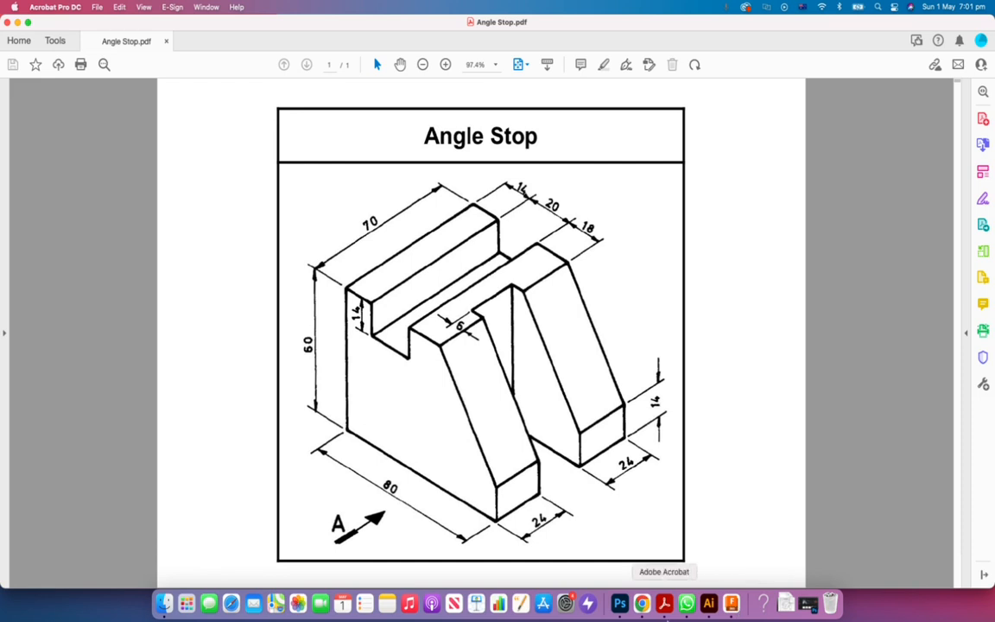
{"action": "left_click", "coordinate": [732, 602]}
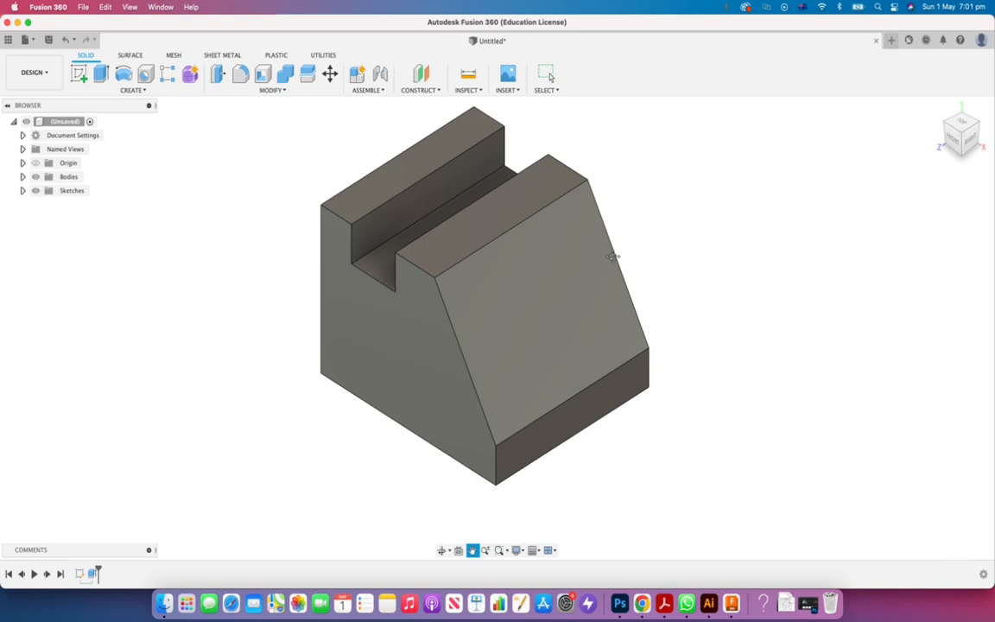
{"action": "key", "text": "Escape"}
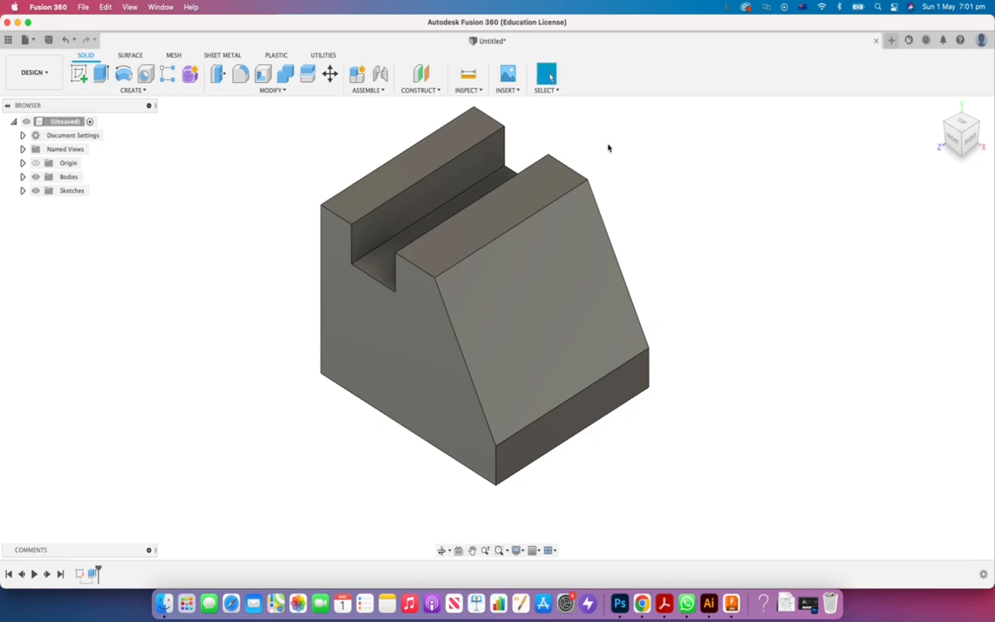
Start a sketch on the top face beside the slope and draw a rectangle from that face across the slope beyond the block's edge.
{"action": "left_click", "coordinate": [506, 212]}
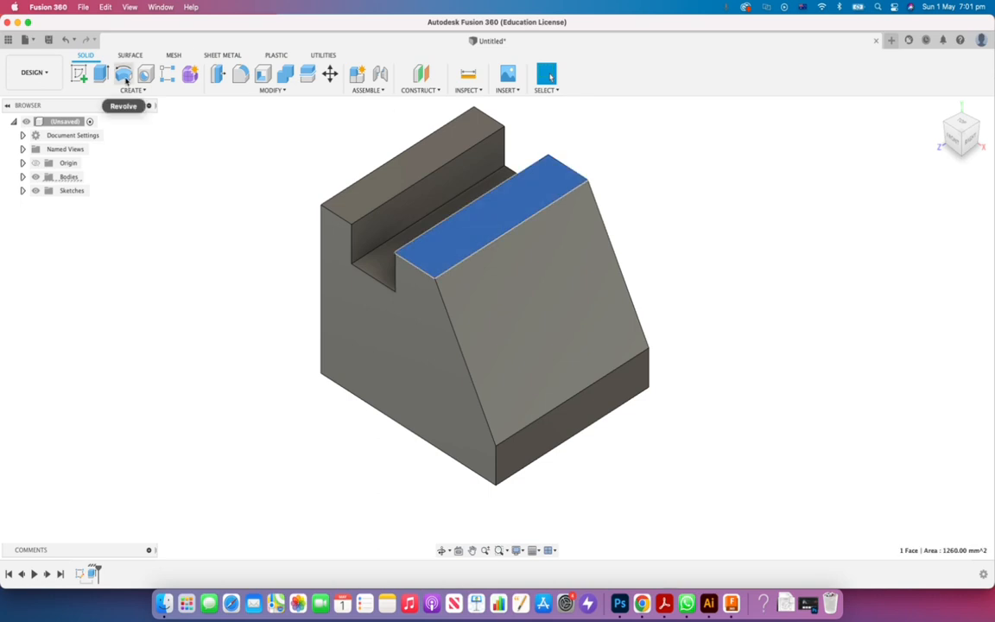
{"action": "left_click", "coordinate": [78, 76]}
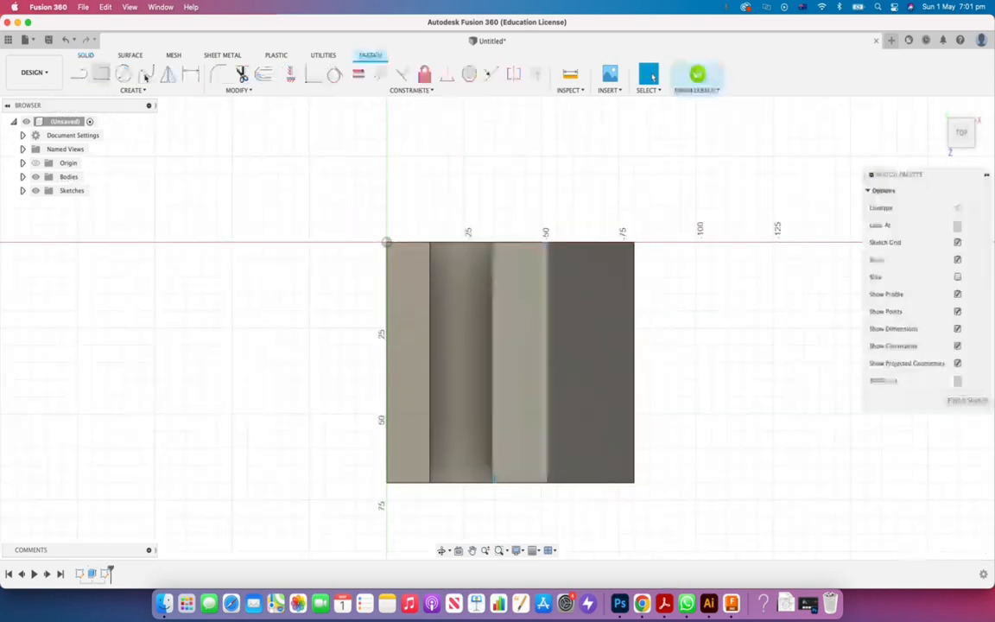
{"action": "left_click", "coordinate": [101, 73]}
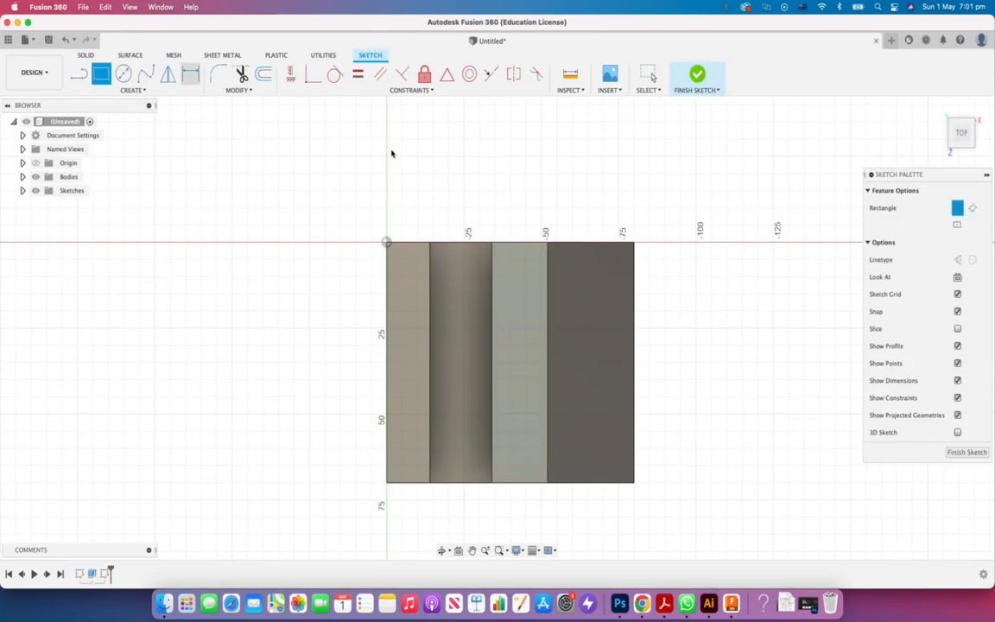
{"action": "left_click", "coordinate": [531, 327]}
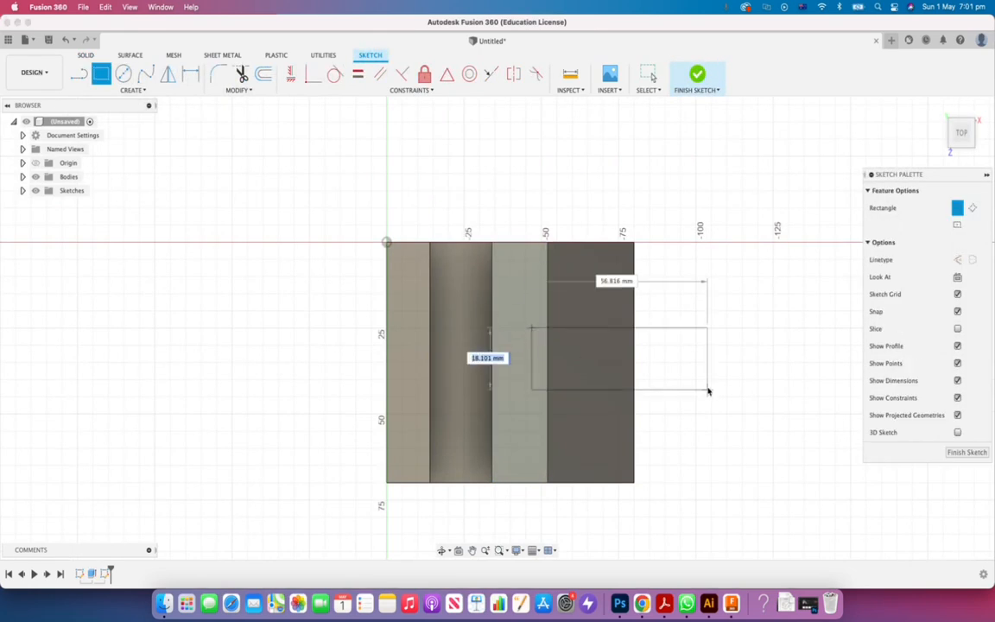
{"action": "left_click", "coordinate": [695, 381]}
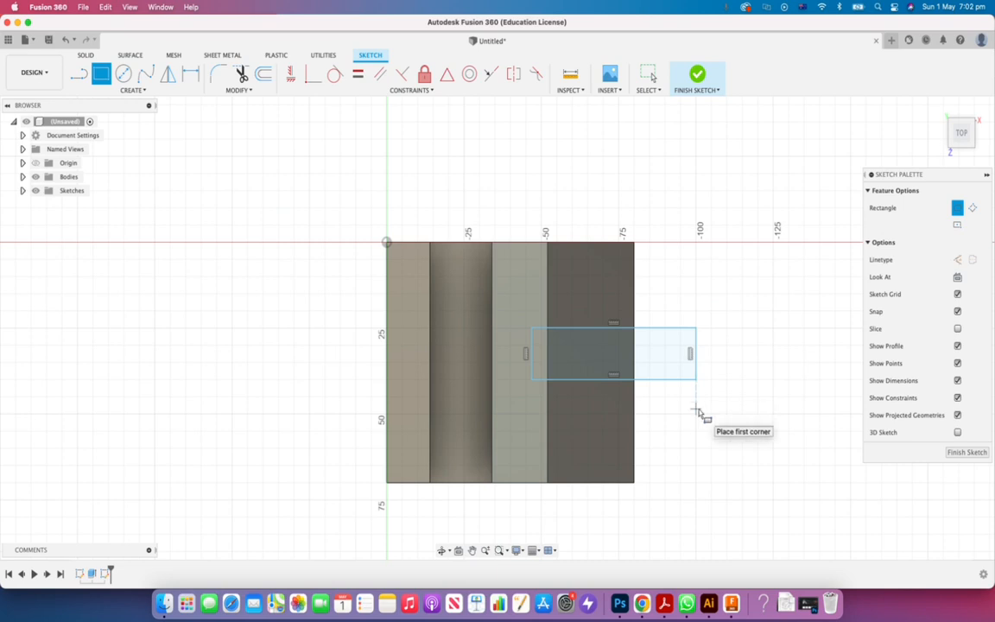
Dimension the distance between the rectangle's long side and the block's front edge to 24 mm.
{"action": "key", "text": "d"}
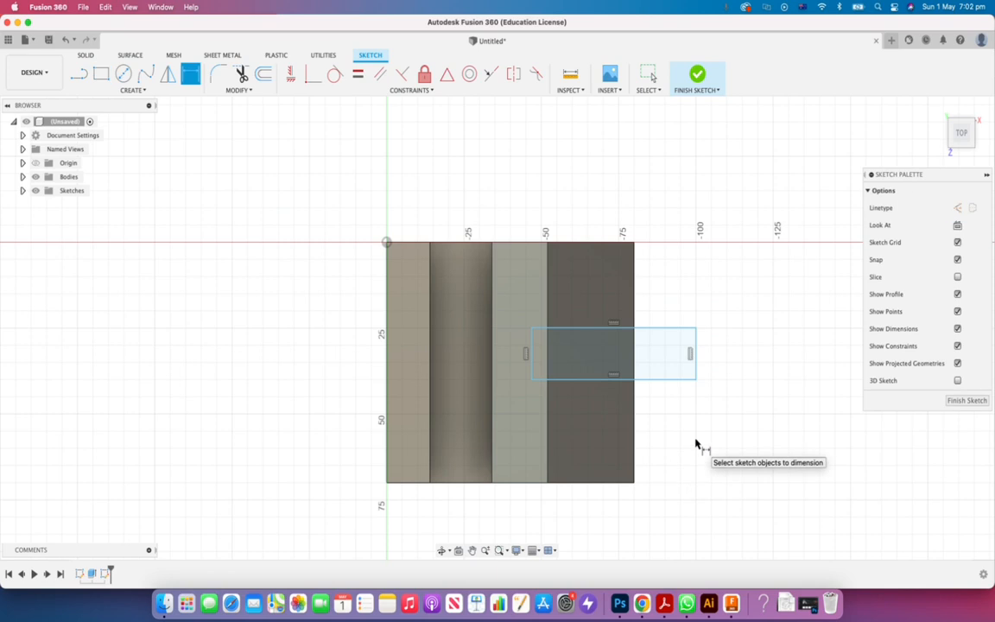
{"action": "left_click", "coordinate": [616, 486]}
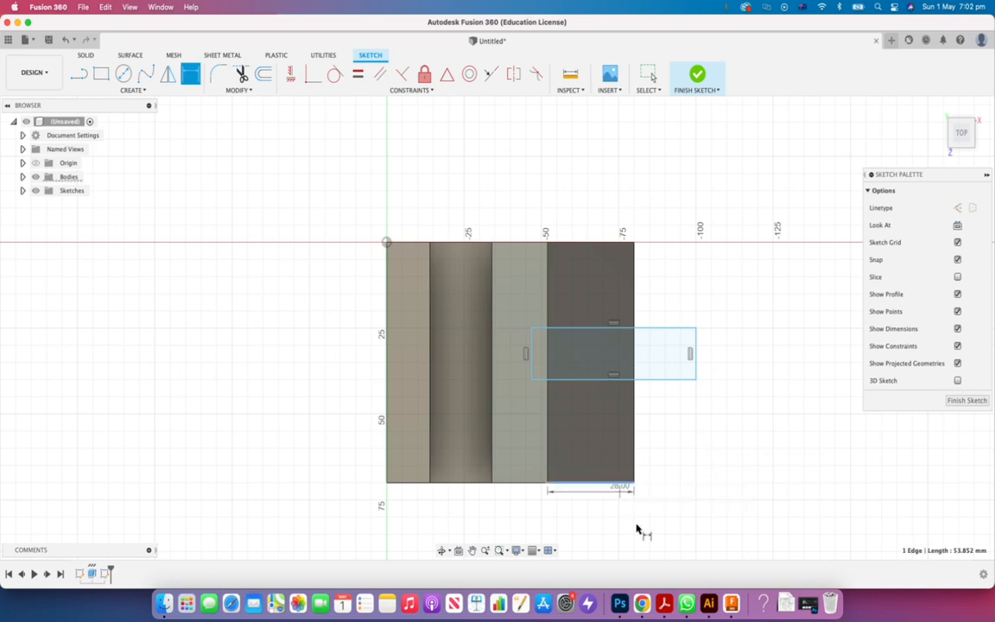
{"action": "left_click", "coordinate": [610, 379]}
{"action": "left_click", "coordinate": [706, 439]}
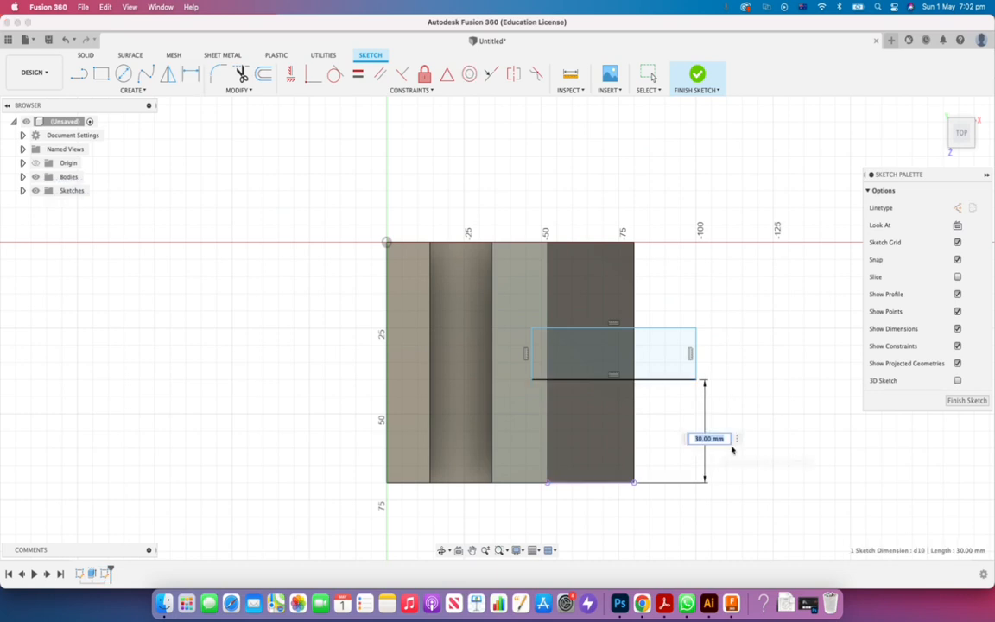
{"action": "key", "text": "BackSpace"}
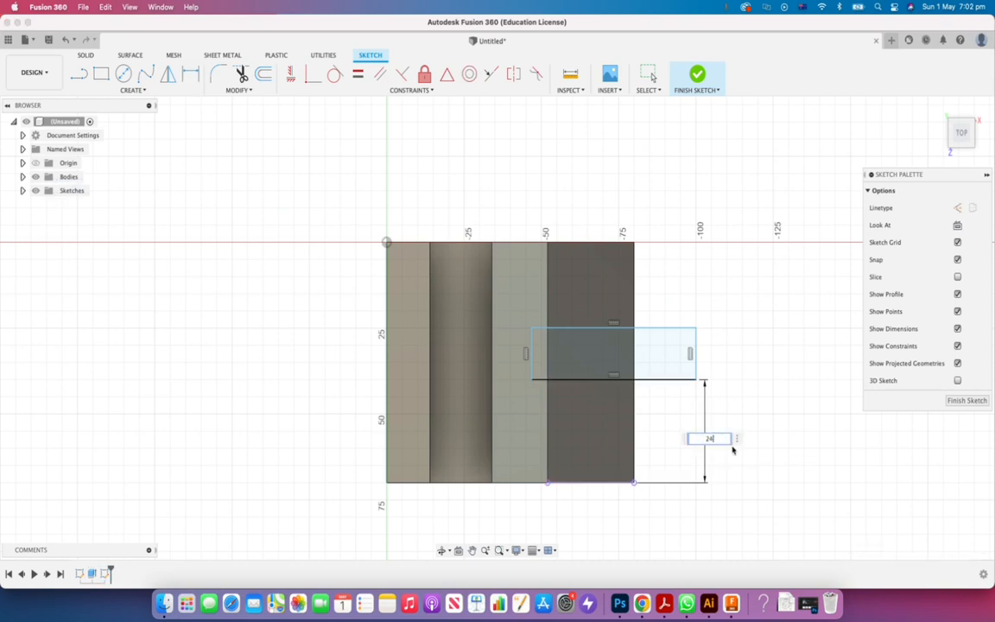
{"action": "type", "text": "24"}
{"action": "key", "text": "Return"}
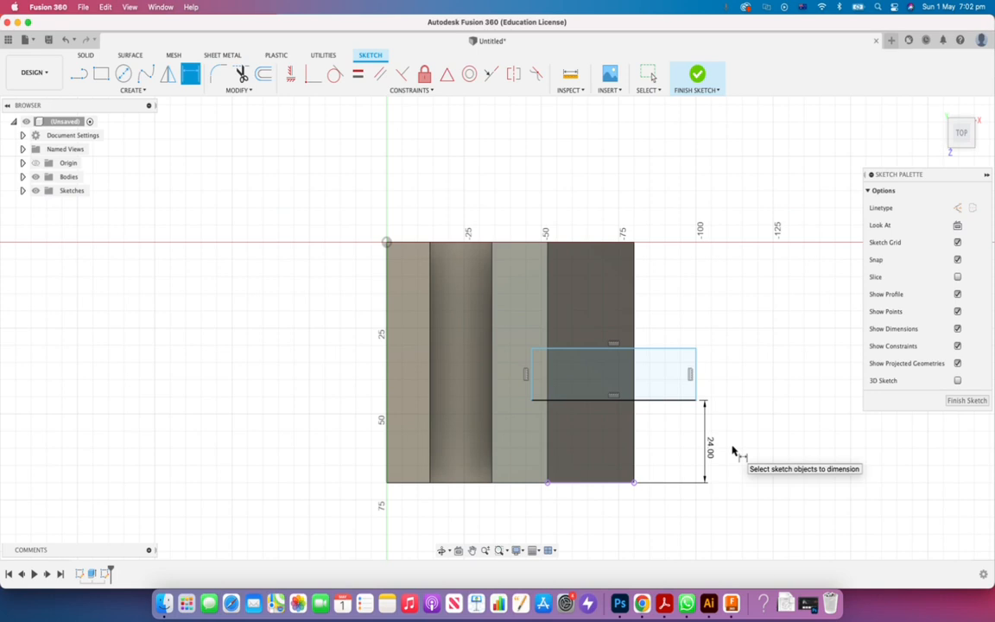
Check the slot's depth in the Angle Stop drawing in Adobe Acrobat, and dimension the rectangle's inner end 6 mm from the slope's upper edge in Fusion 360.
{"action": "left_click", "coordinate": [663, 604]}
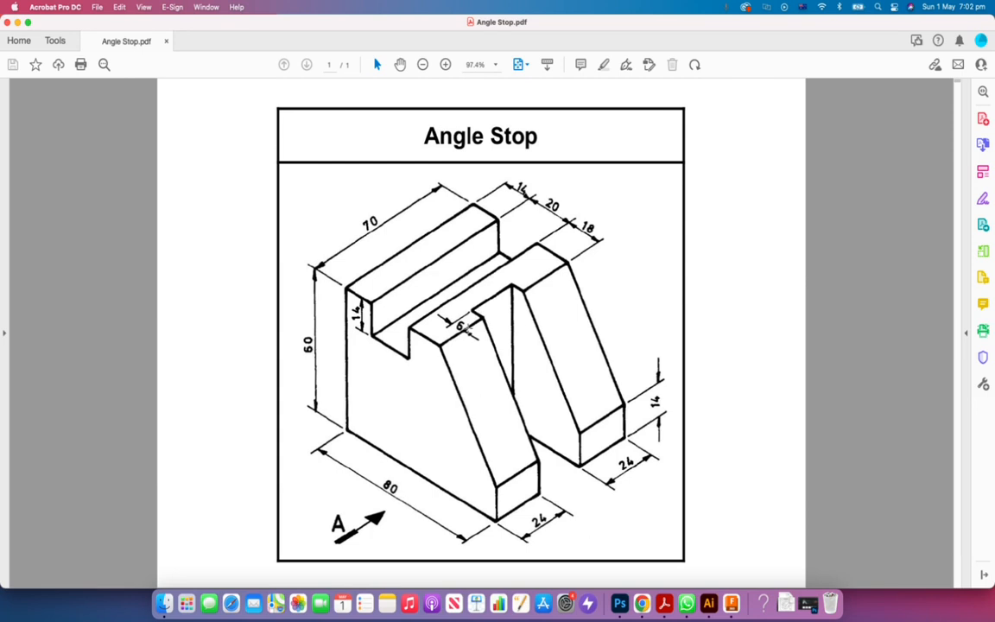
{"action": "left_click", "coordinate": [730, 602]}
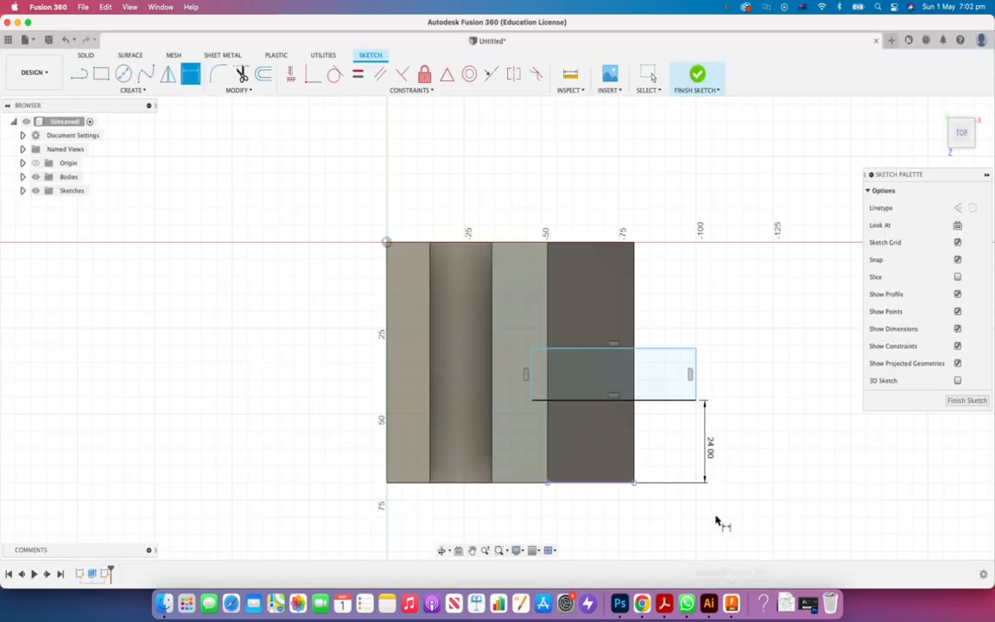
{"action": "left_click", "coordinate": [532, 380]}
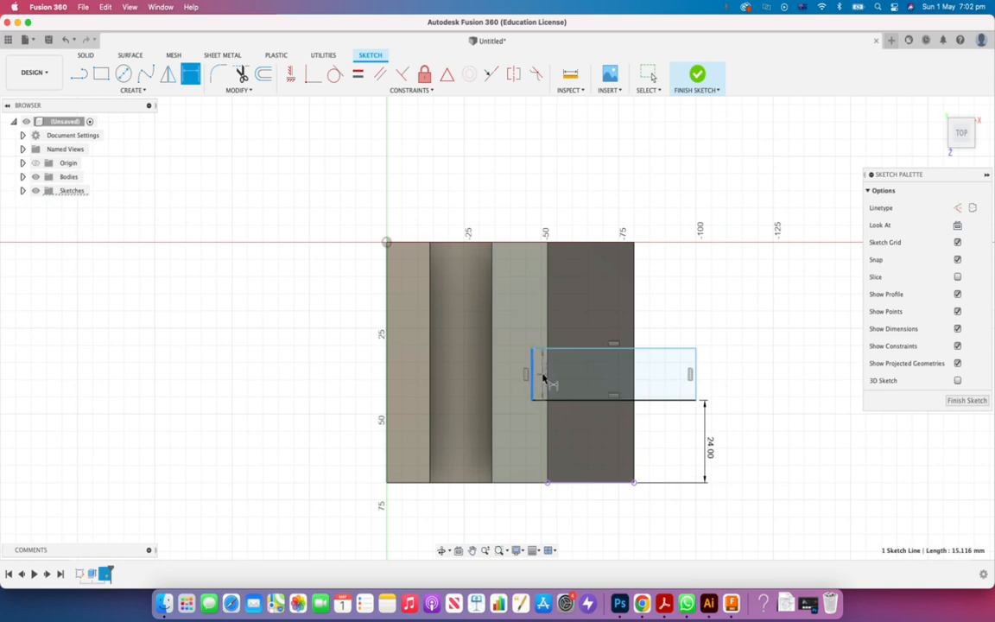
{"action": "left_click", "coordinate": [548, 377]}
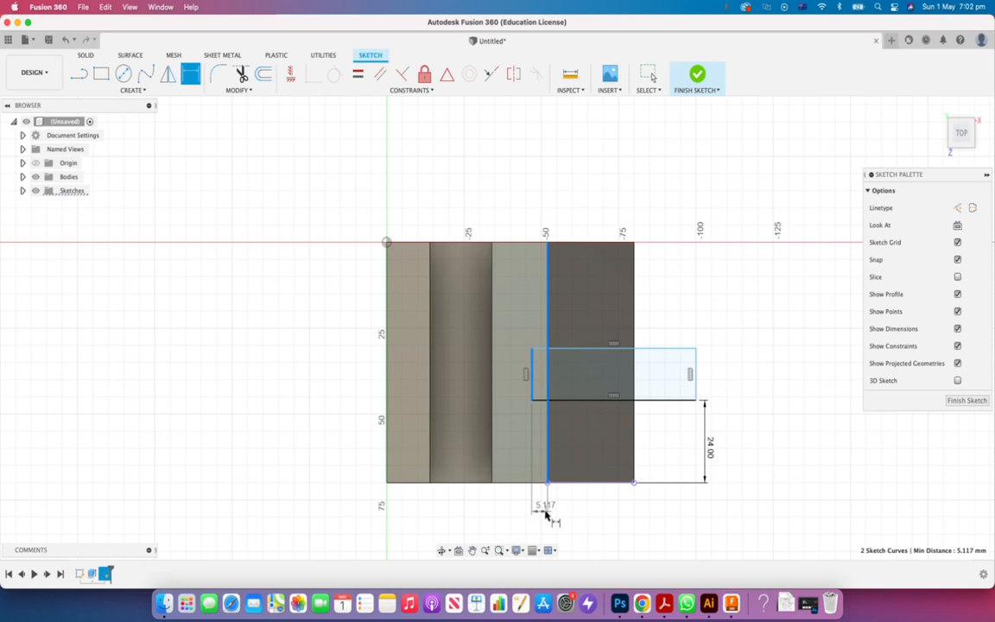
{"action": "left_click", "coordinate": [549, 518]}
{"action": "key", "text": "BackSpace"}
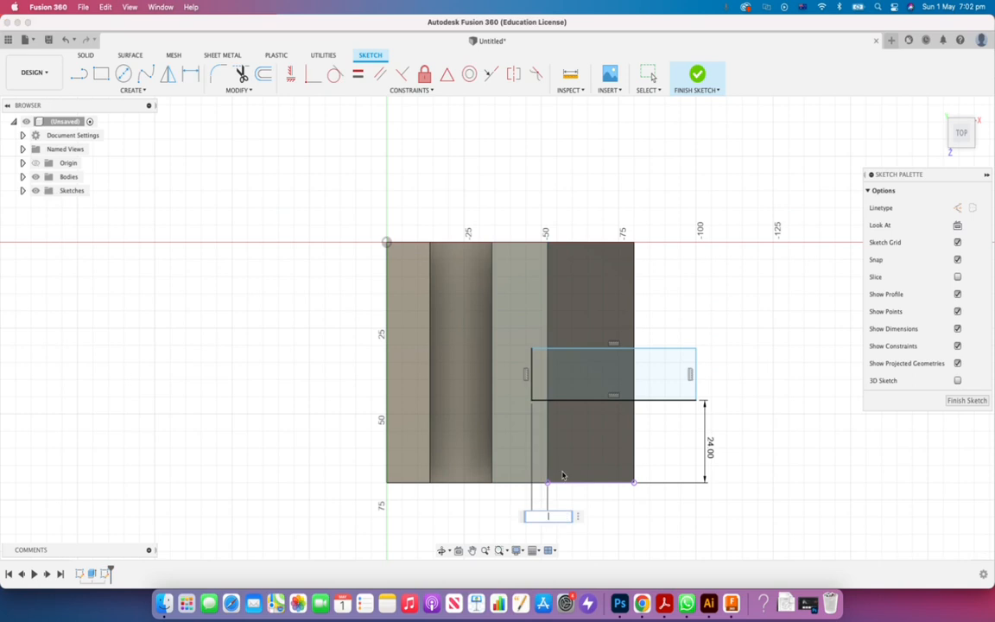
{"action": "type", "text": "6"}
{"action": "key", "text": "Return"}
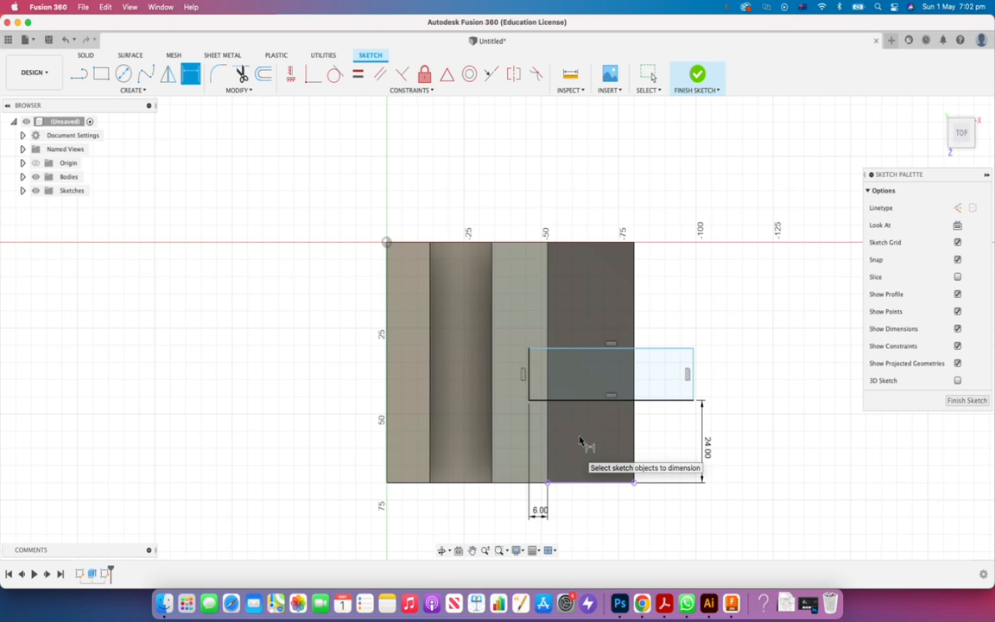
Dimension the rectangle's other long side 24 mm from the block's back edge and finish the sketch.
{"action": "left_click", "coordinate": [594, 244]}
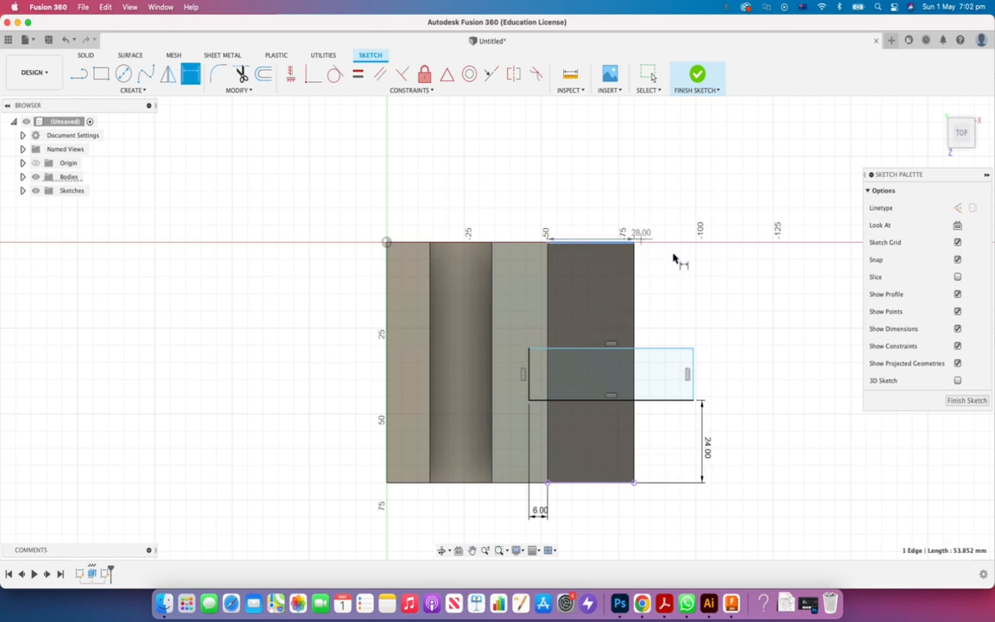
{"action": "left_click", "coordinate": [658, 348]}
{"action": "left_click", "coordinate": [713, 295]}
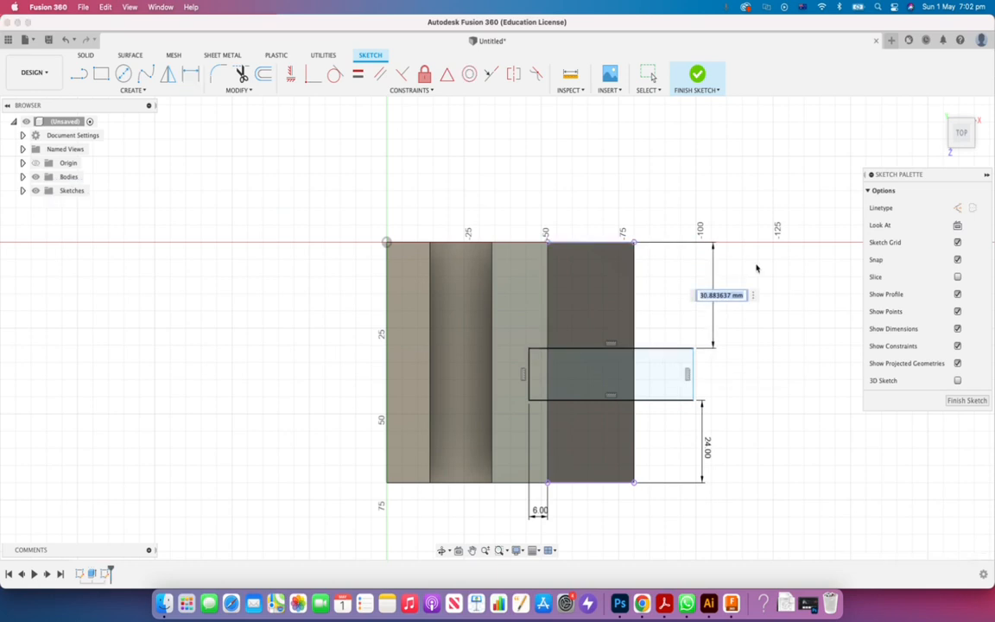
{"action": "key", "text": "BackSpace"}
{"action": "key", "text": "Return"}
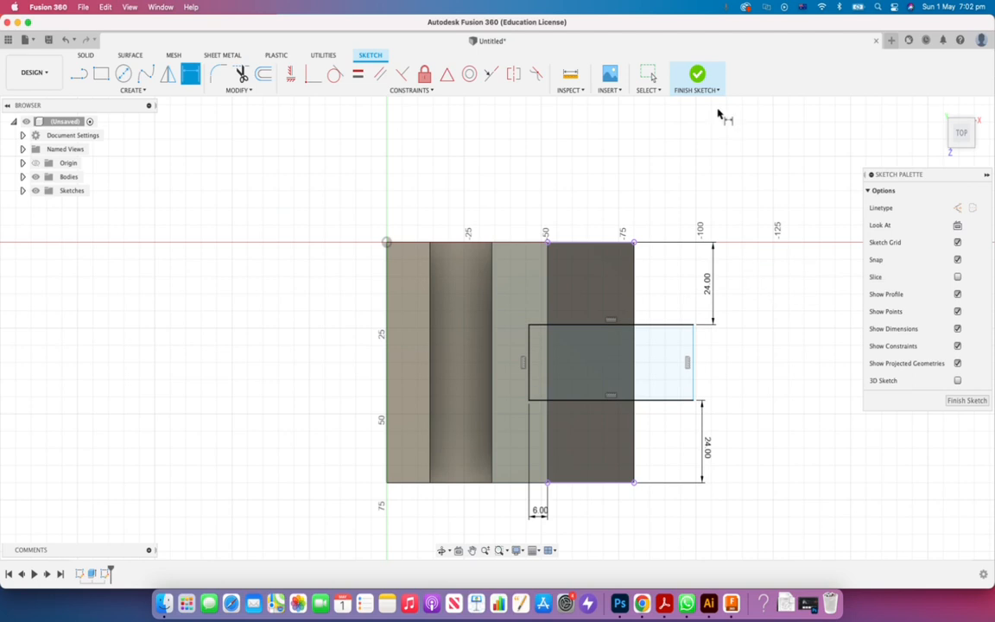
{"action": "left_click", "coordinate": [697, 76]}
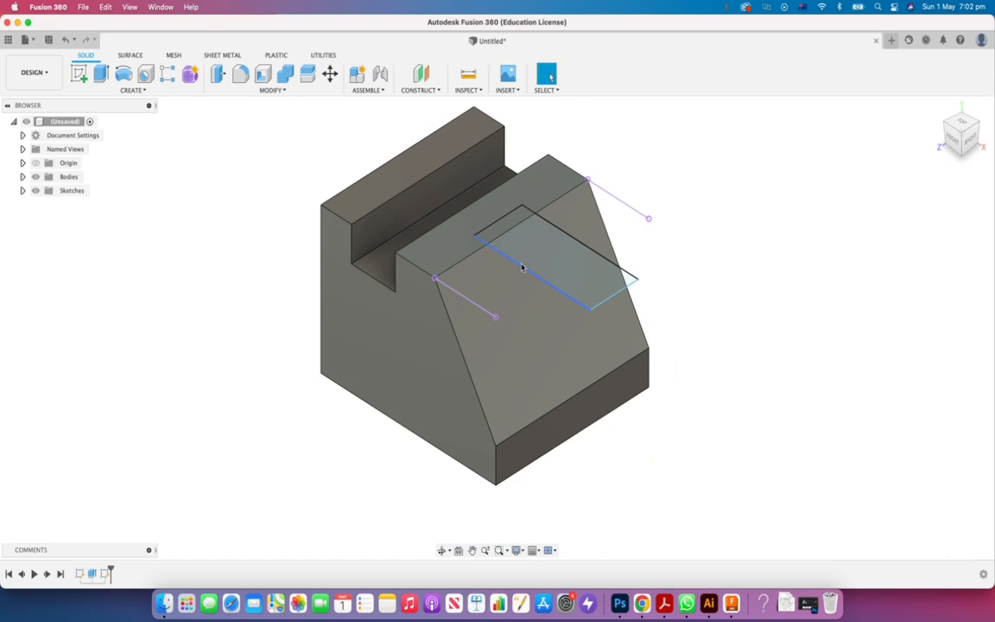
Extrude both parts of the slot rectangle downward as a cut with extent All, through the whole block.
{"action": "left_click", "coordinate": [557, 264]}
{"action": "left_click", "coordinate": [506, 225]}
{"action": "left_click", "coordinate": [549, 251], "text": "shift"}
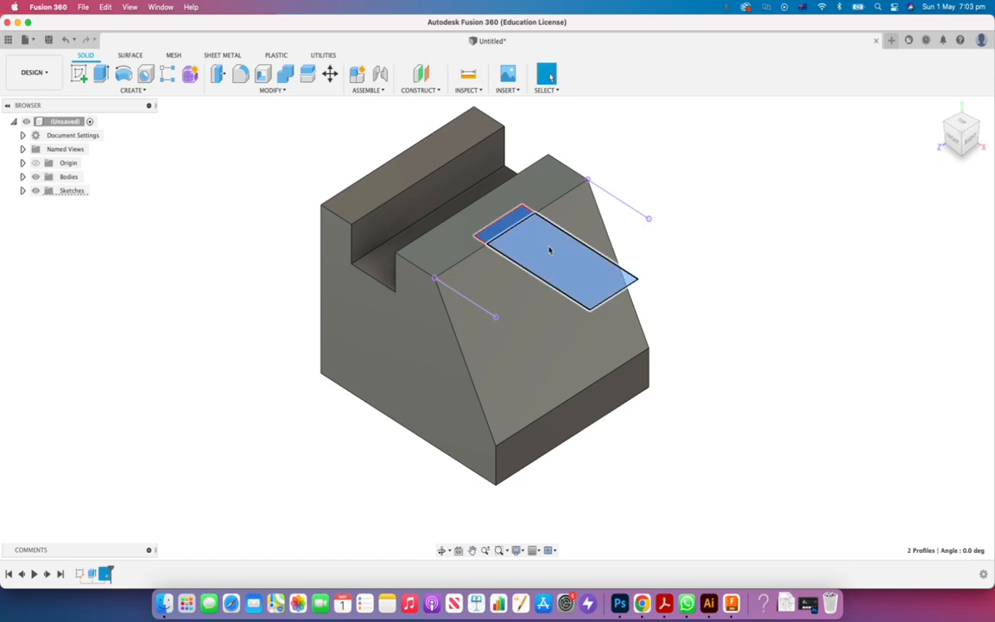
{"action": "left_click", "coordinate": [101, 76]}
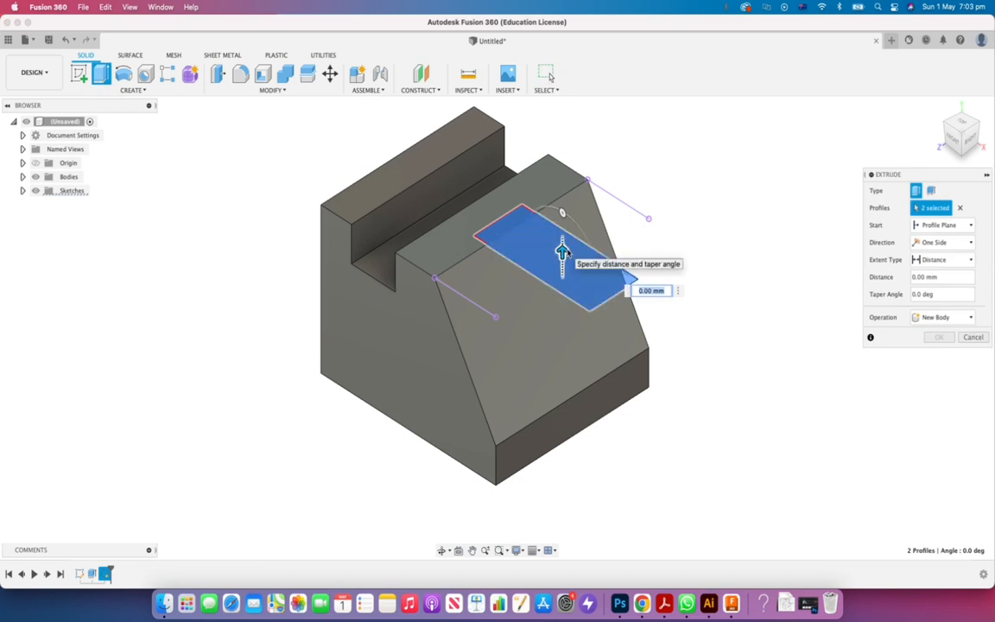
{"action": "left_click_drag", "start_coordinate": [562, 250], "coordinate": [562, 167]}
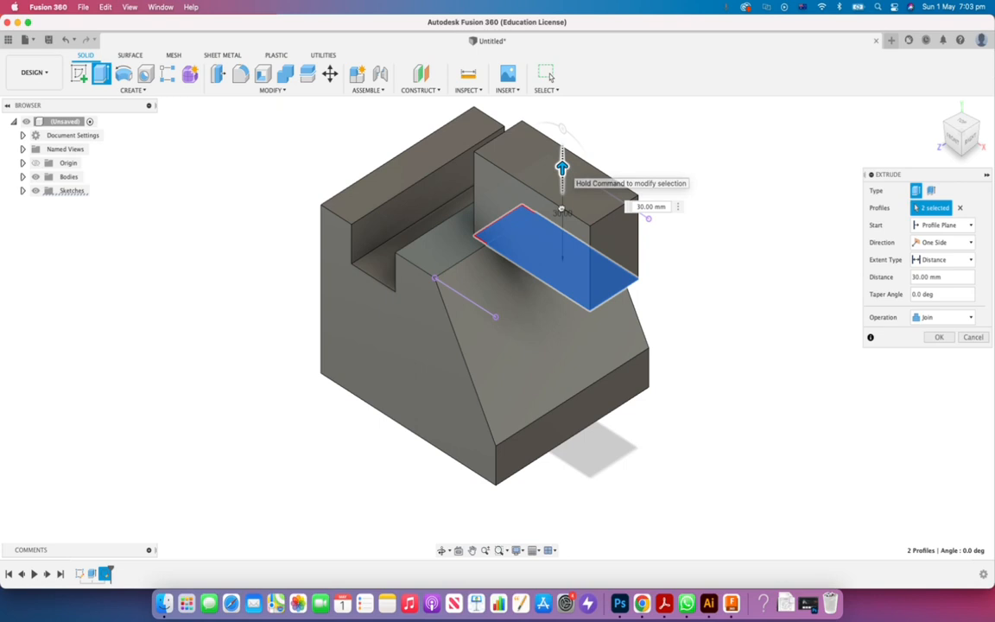
{"action": "left_click_drag", "start_coordinate": [562, 164], "coordinate": [562, 481]}
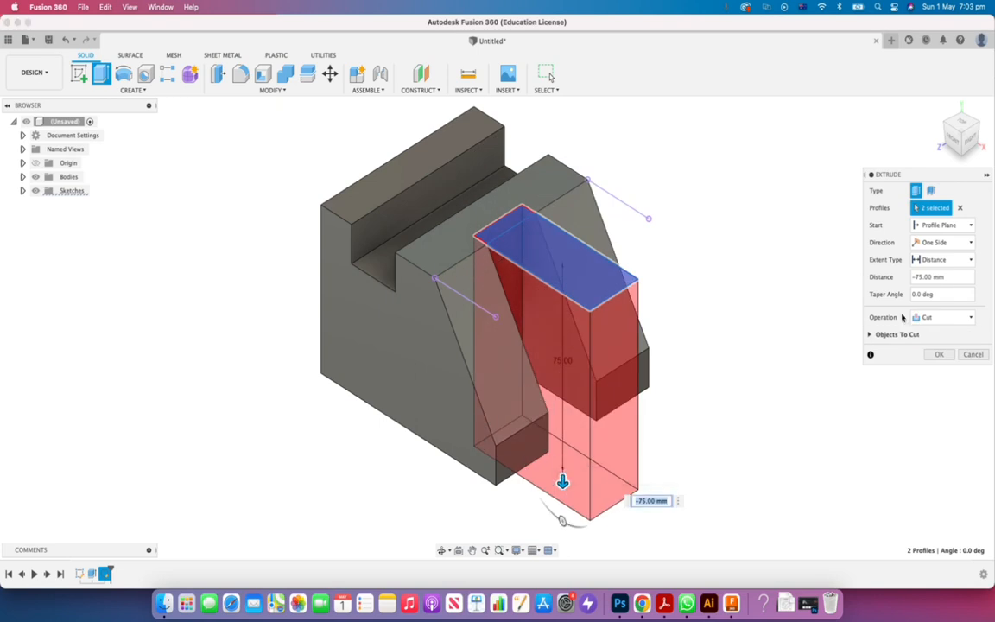
{"action": "left_click", "coordinate": [958, 260]}
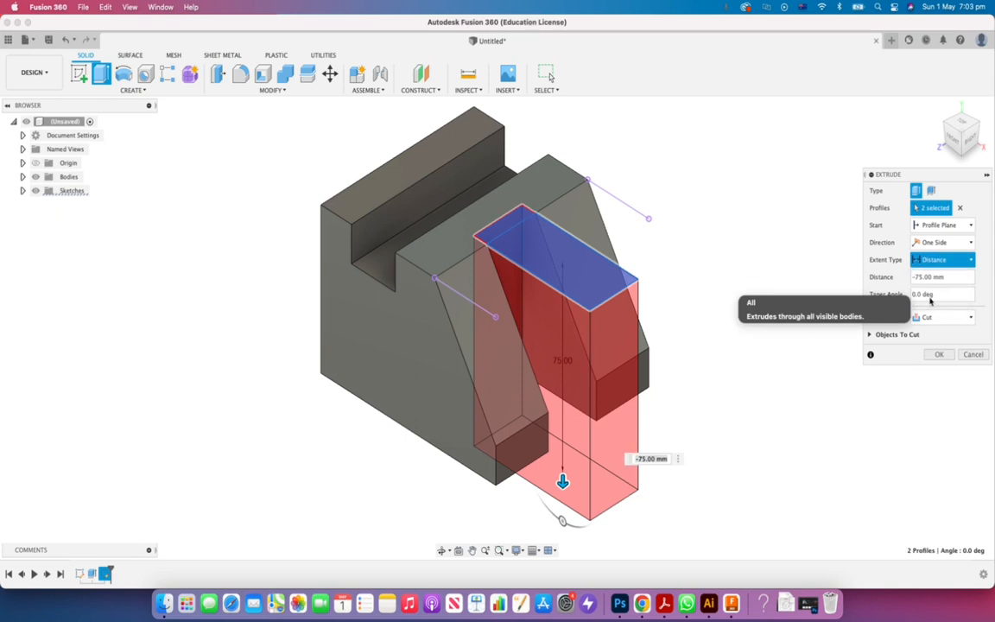
{"action": "left_click", "coordinate": [928, 299]}
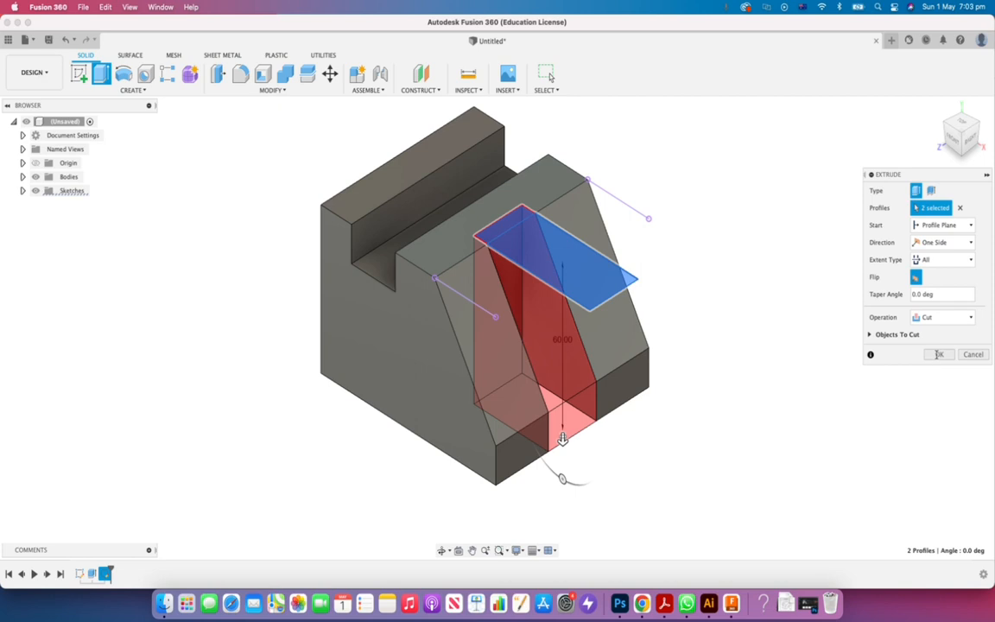
{"action": "left_click", "coordinate": [939, 354]}
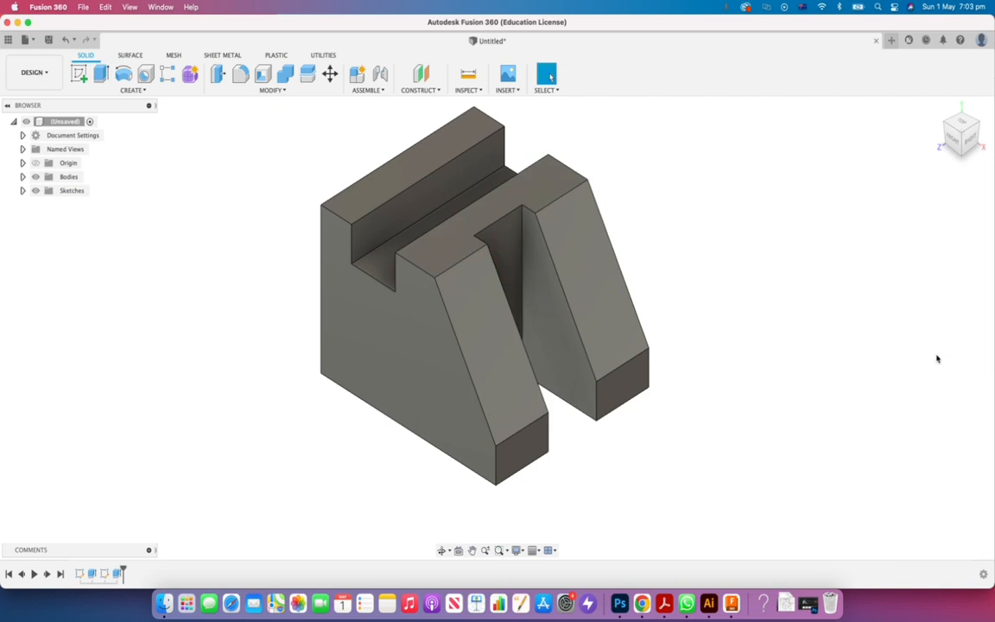
Orbit the slotted block and compare its shape with the Angle Stop drawing in Adobe Acrobat.
{"action": "left_click", "coordinate": [441, 550]}
{"action": "left_click_drag", "start_coordinate": [482, 349], "coordinate": [600, 349]}
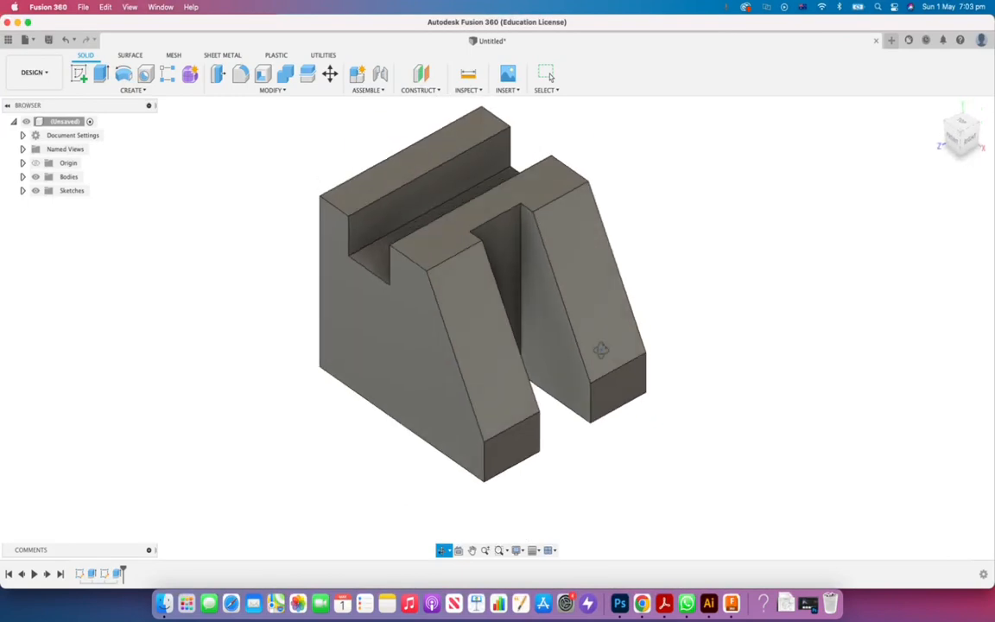
{"action": "left_click", "coordinate": [664, 603]}
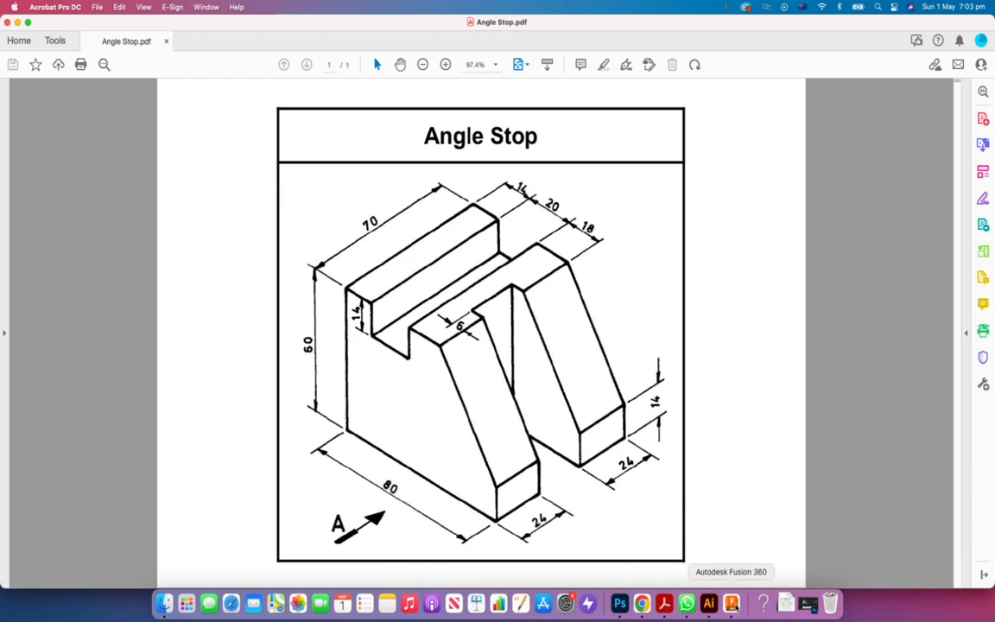
{"action": "left_click", "coordinate": [730, 602]}
{"action": "scroll", "coordinate": [547, 259], "scroll_direction": "down", "scroll_amount": 2}
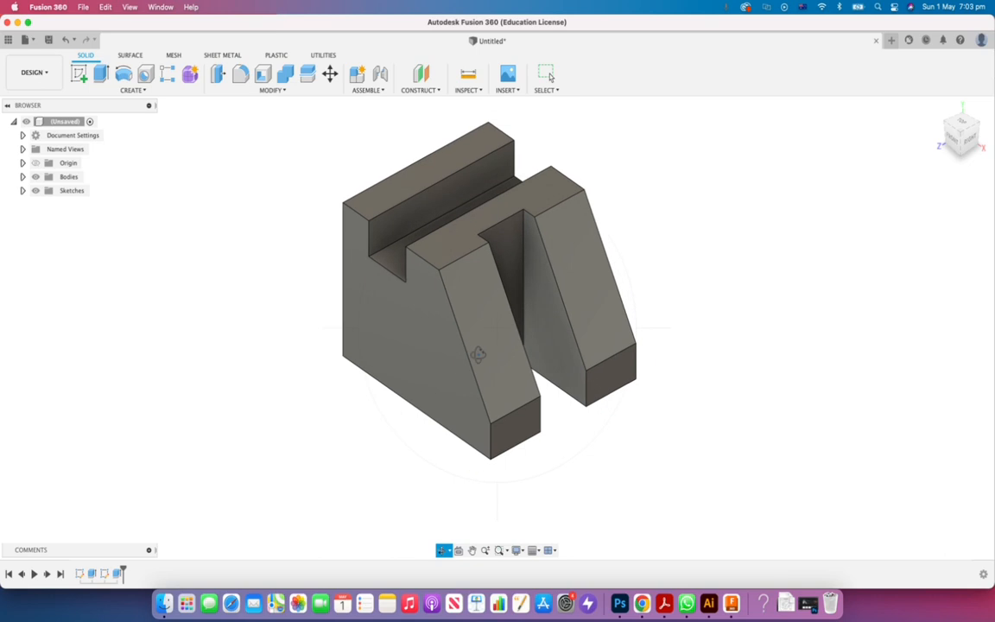
{"action": "mouse_move", "coordinate": [483, 351]}
{"action": "middle_mouse_down", "text": "shift"}
{"action": "mouse_move", "coordinate": [502, 370]}
{"action": "mouse_move", "coordinate": [477, 360]}
{"action": "middle_mouse_up", "text": "shift"}
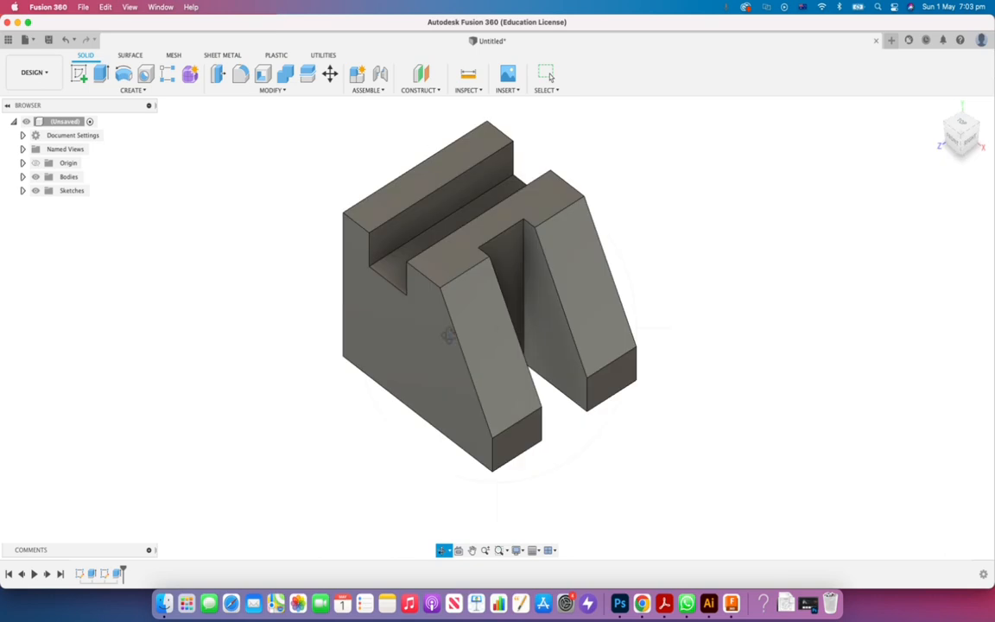
Save the design as Angle Stop in the F360 Exercise 4 - Introduction folder.
{"action": "left_click", "coordinate": [76, 126]}
{"action": "left_click", "coordinate": [61, 123]}
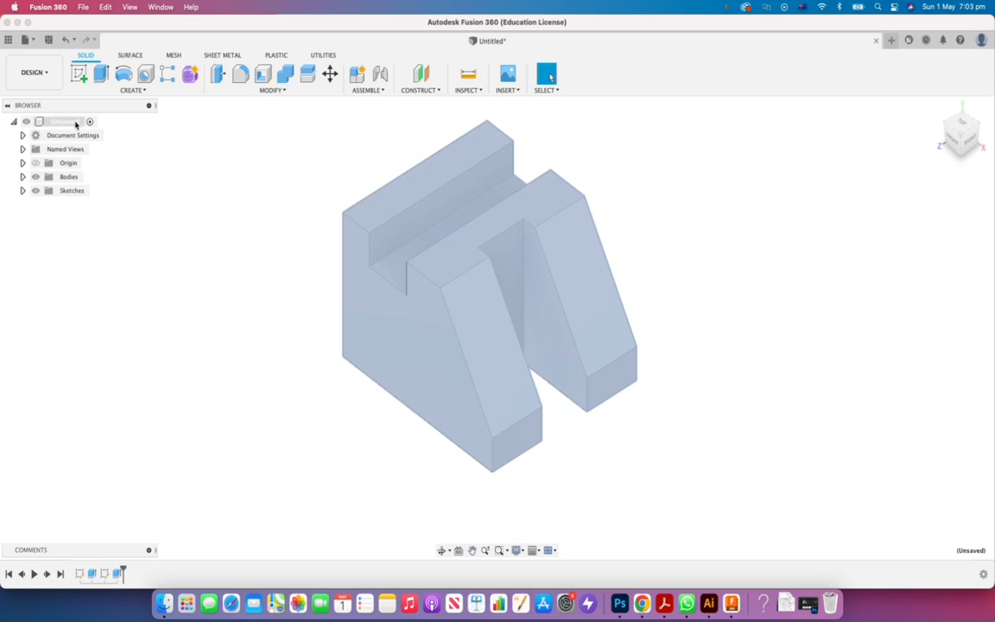
{"action": "left_click", "coordinate": [83, 6]}
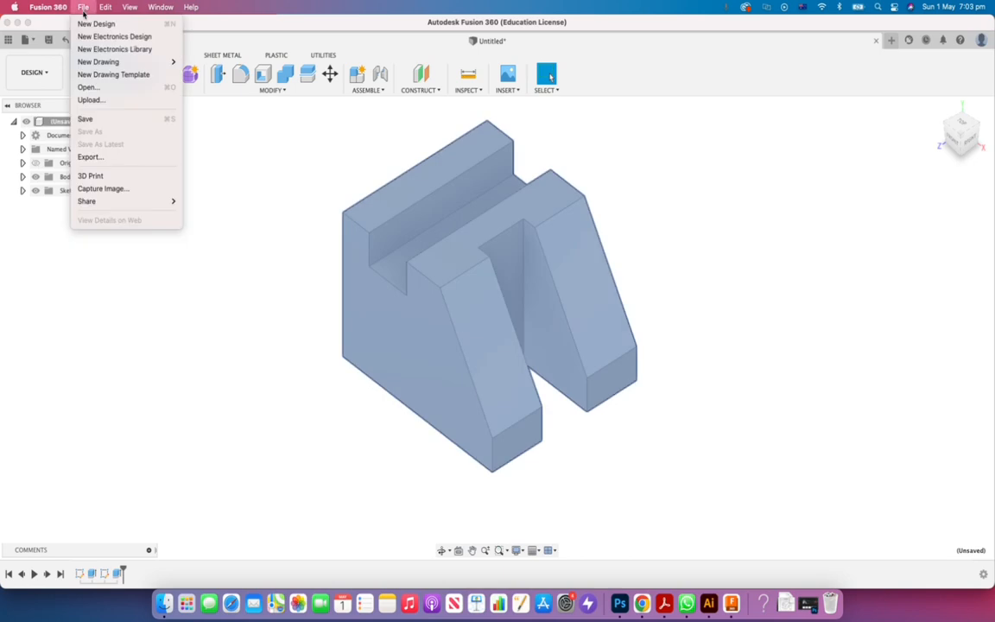
{"action": "left_click", "coordinate": [85, 119]}
{"action": "type", "text": "Angle Stop"}
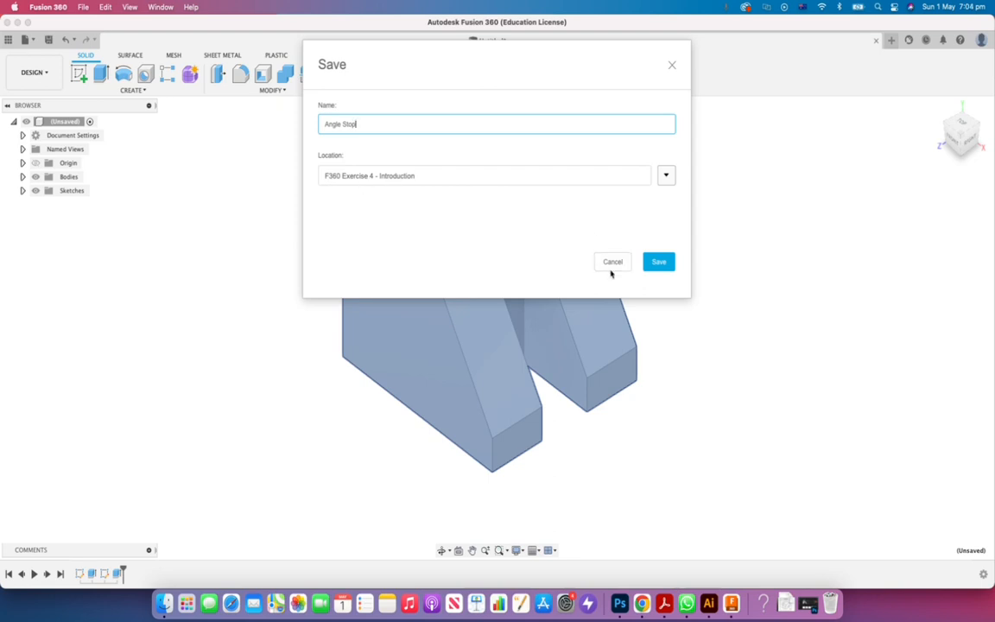
{"action": "left_click", "coordinate": [660, 262]}
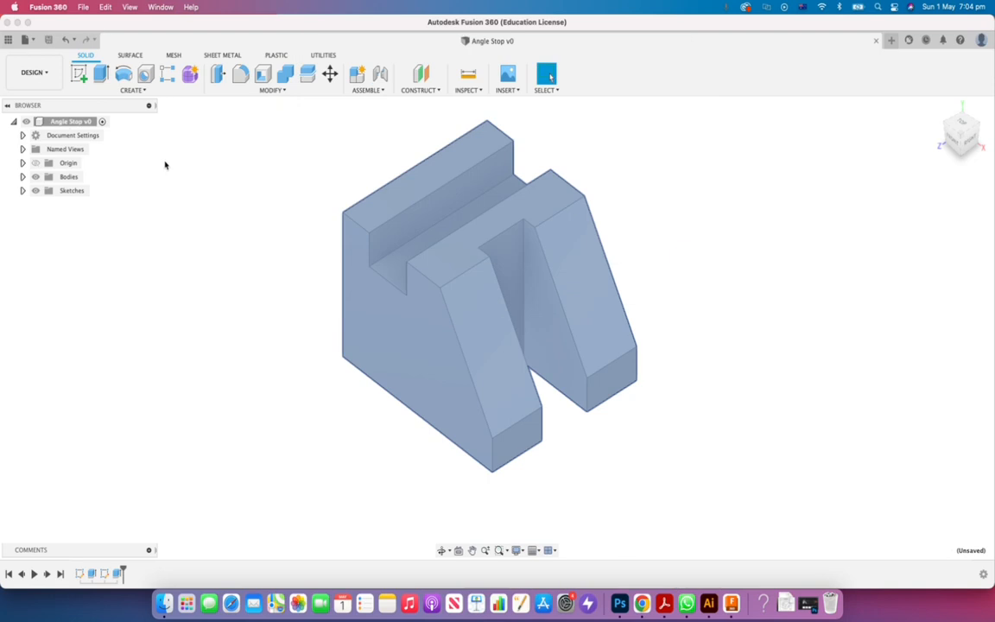
Assign the Aluminum physical material from the Fusion 360 Material Library's Metal category to the Angle Stop.
{"action": "left_click", "coordinate": [75, 124]}
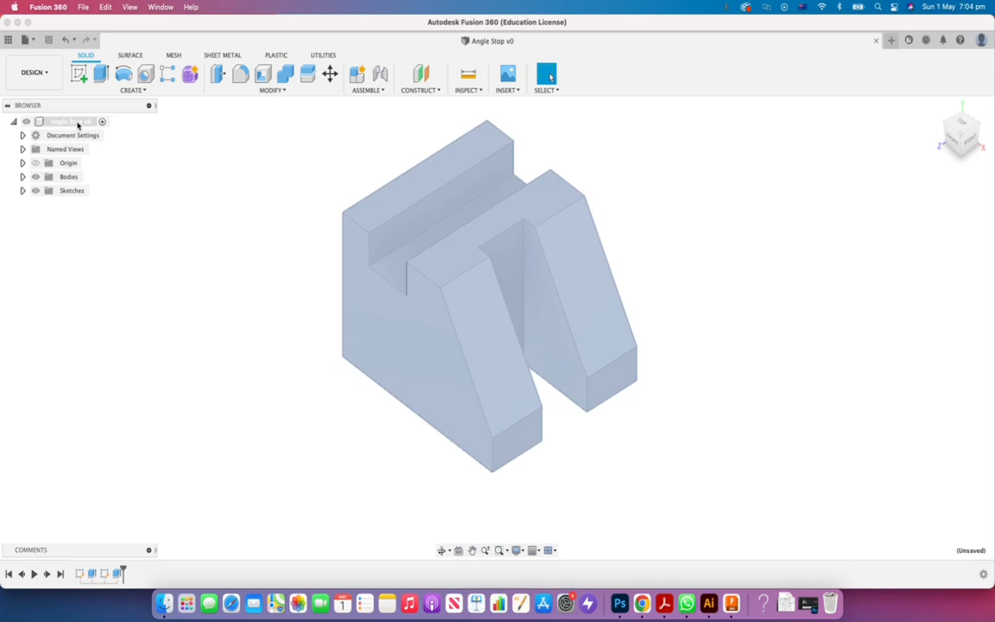
{"action": "right_click", "coordinate": [82, 125]}
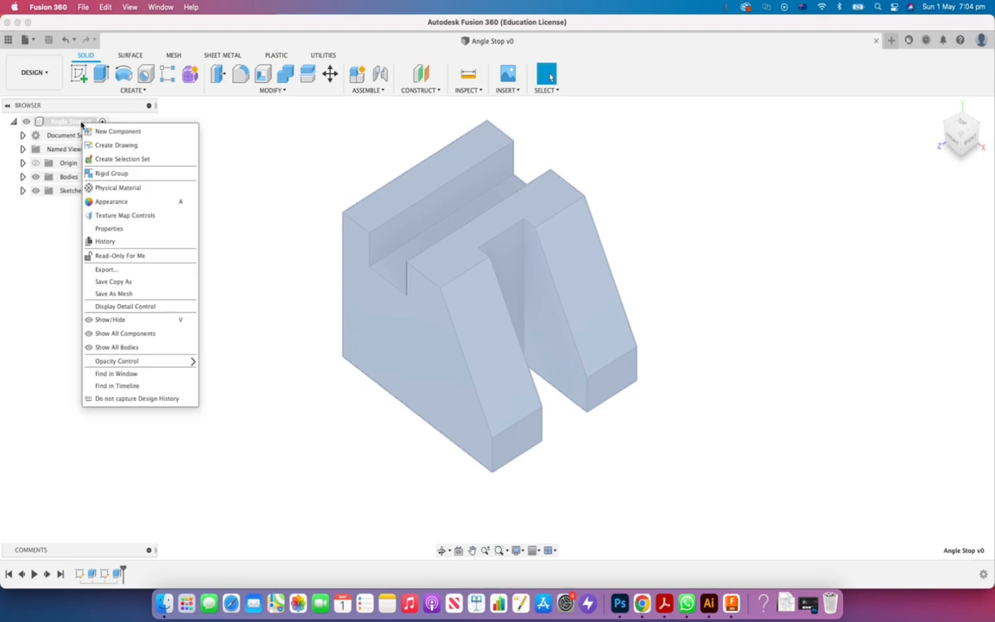
{"action": "left_click", "coordinate": [147, 187]}
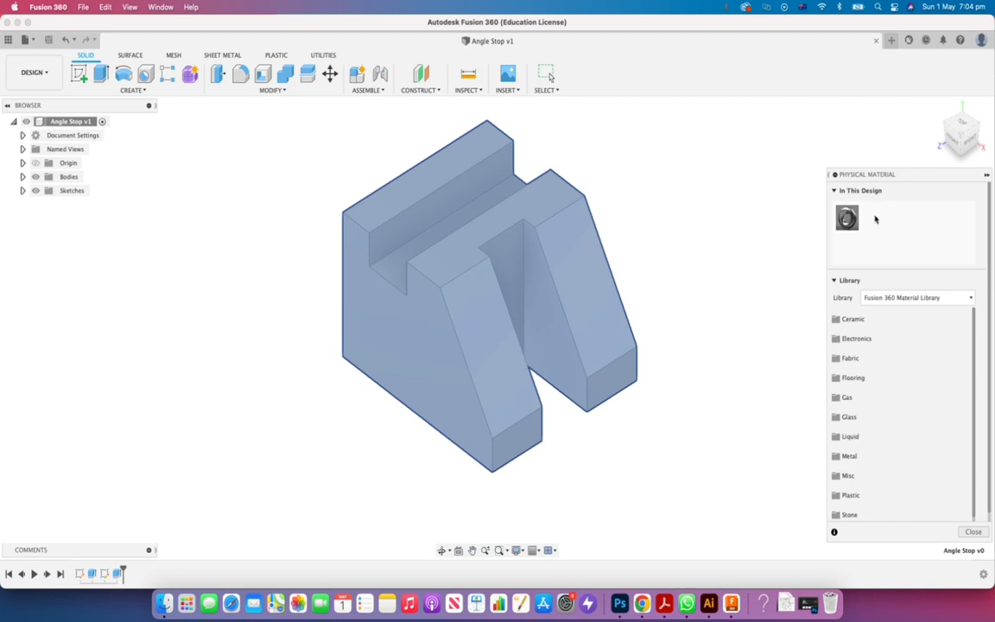
{"action": "left_click", "coordinate": [851, 456]}
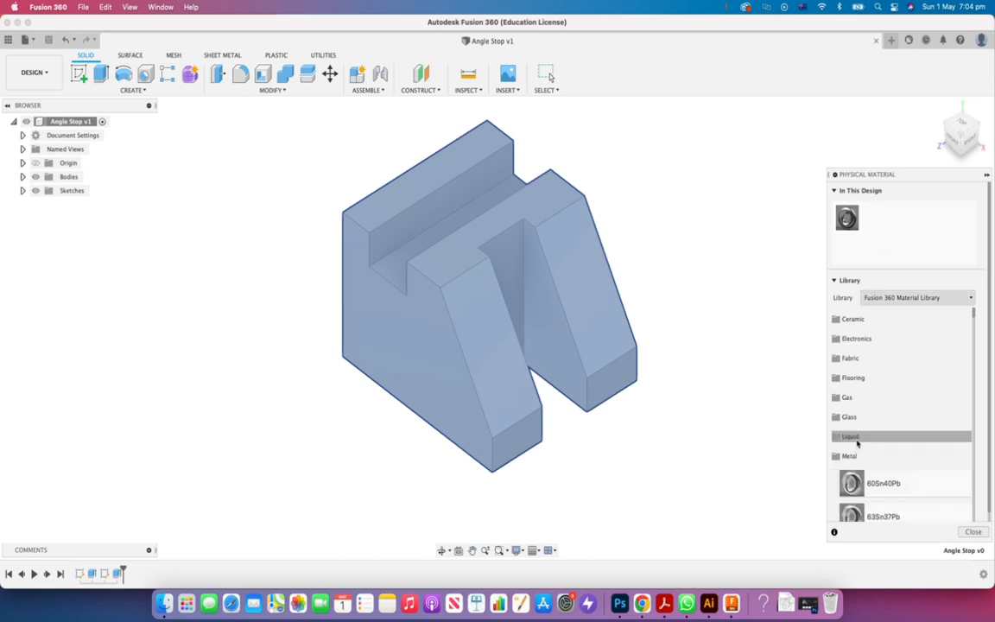
{"action": "left_click", "coordinate": [900, 470]}
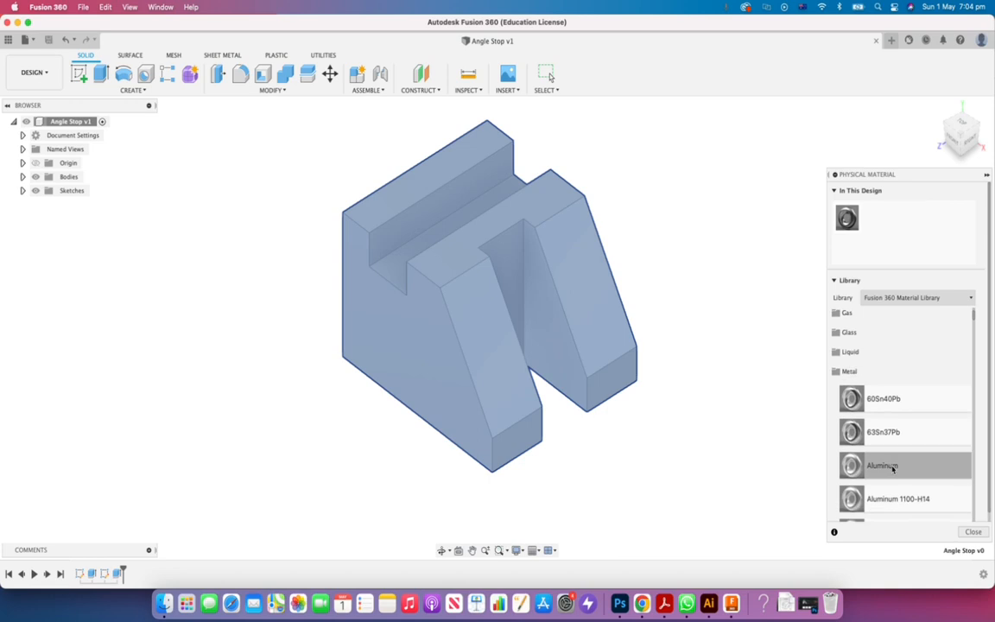
{"action": "left_click_drag", "start_coordinate": [893, 468], "coordinate": [542, 212]}
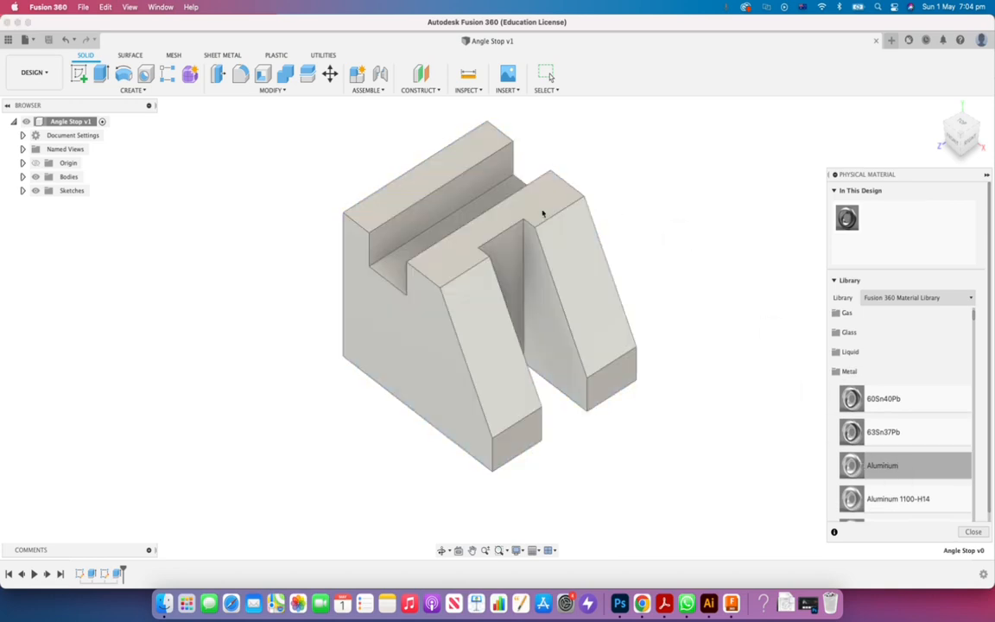
{"action": "left_click", "coordinate": [973, 532]}
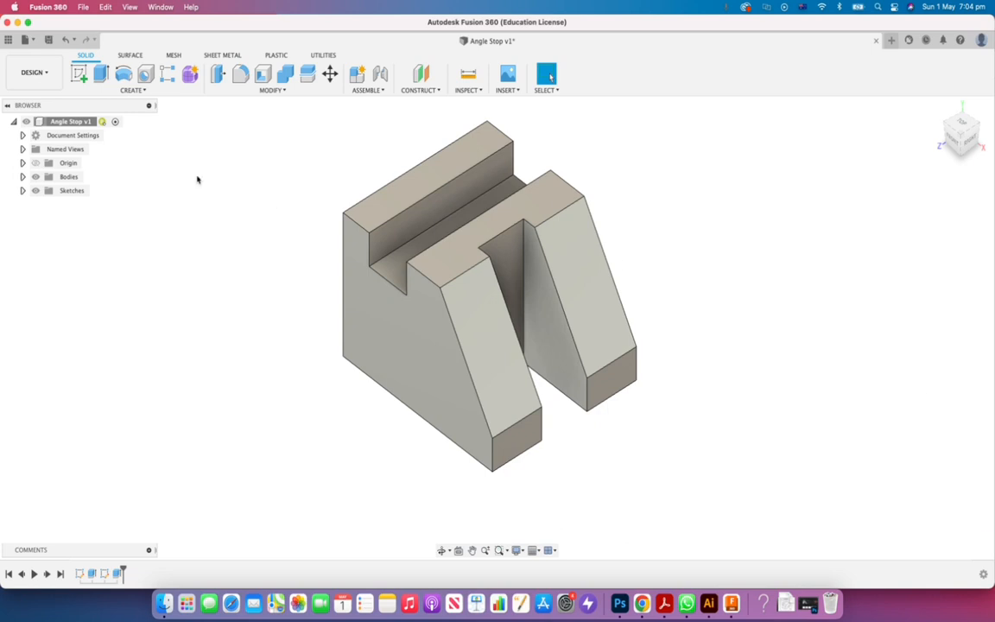
Examine the Angle Stop component's physical properties, including mass, volume and density, and close the properties.
{"action": "right_click", "coordinate": [69, 121]}
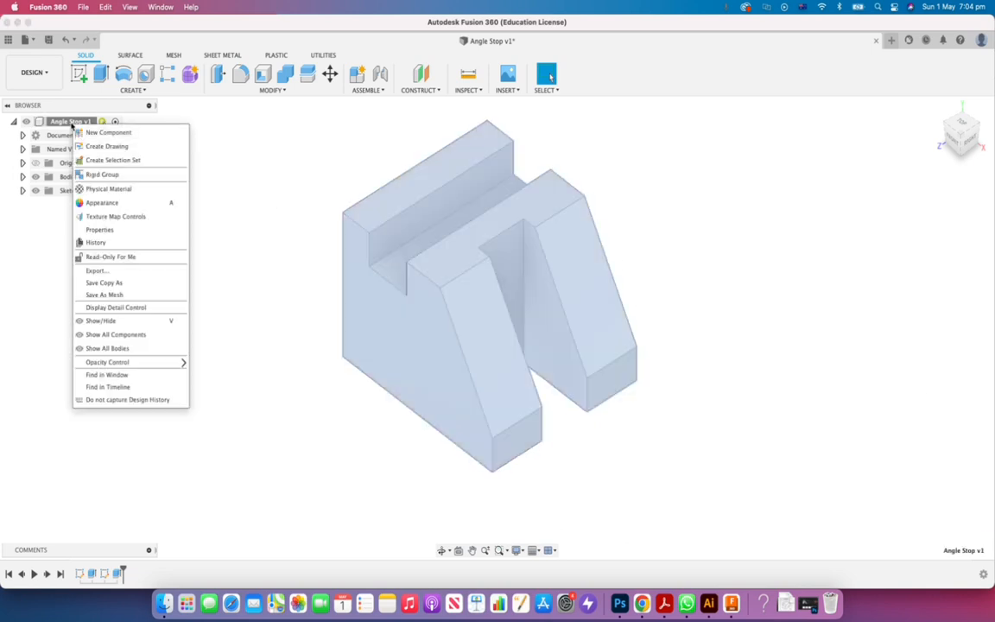
{"action": "left_click", "coordinate": [99, 229]}
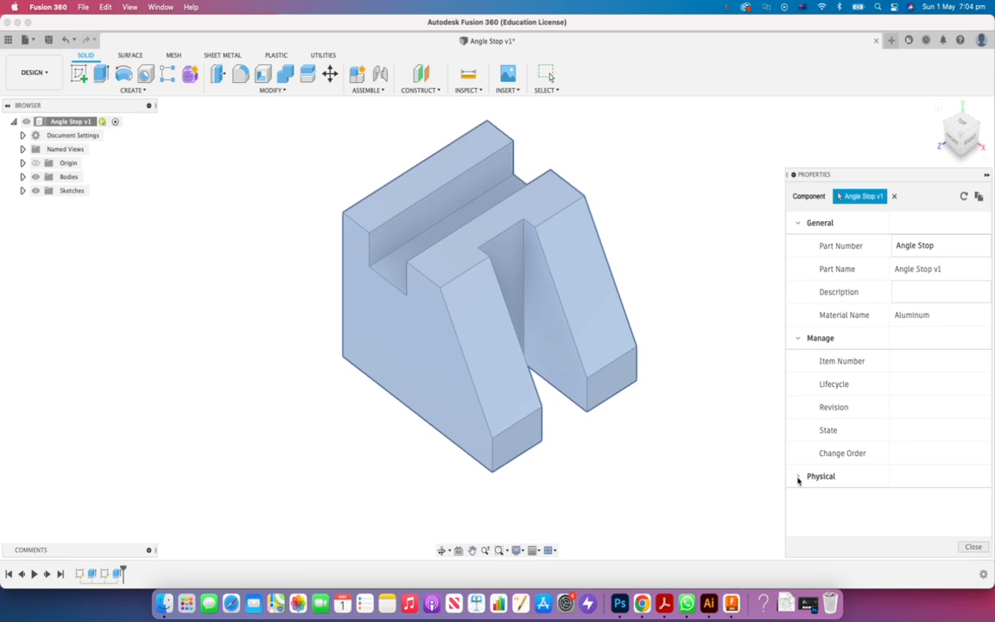
{"action": "left_click", "coordinate": [798, 476]}
{"action": "scroll", "coordinate": [855, 481], "scroll_direction": "down", "scroll_amount": 1}
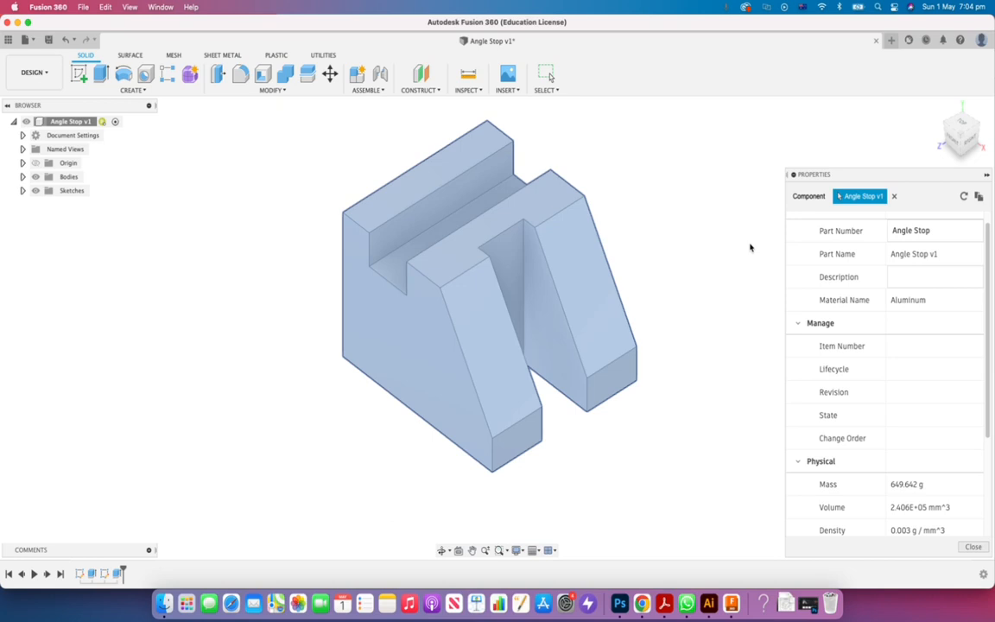
{"action": "left_click_drag", "start_coordinate": [864, 176], "coordinate": [779, 135]}
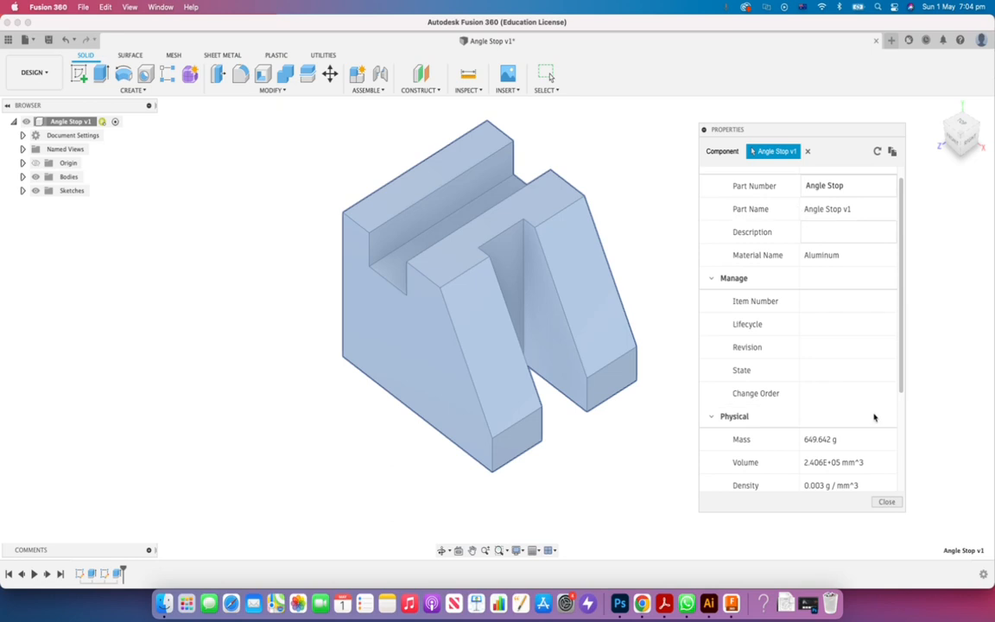
{"action": "left_click", "coordinate": [885, 502]}
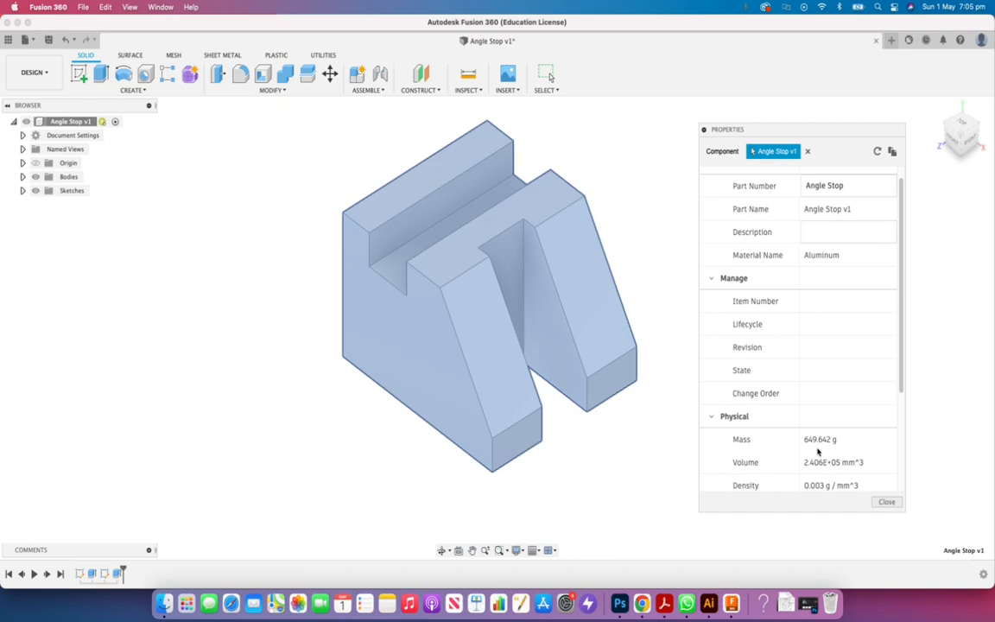
{"action": "left_click", "coordinate": [895, 502]}
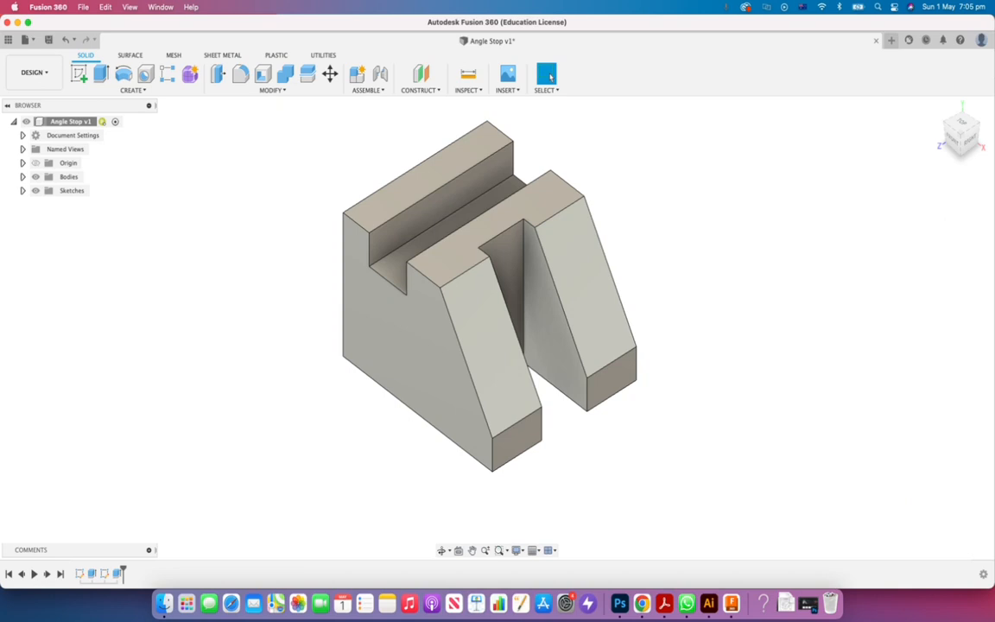